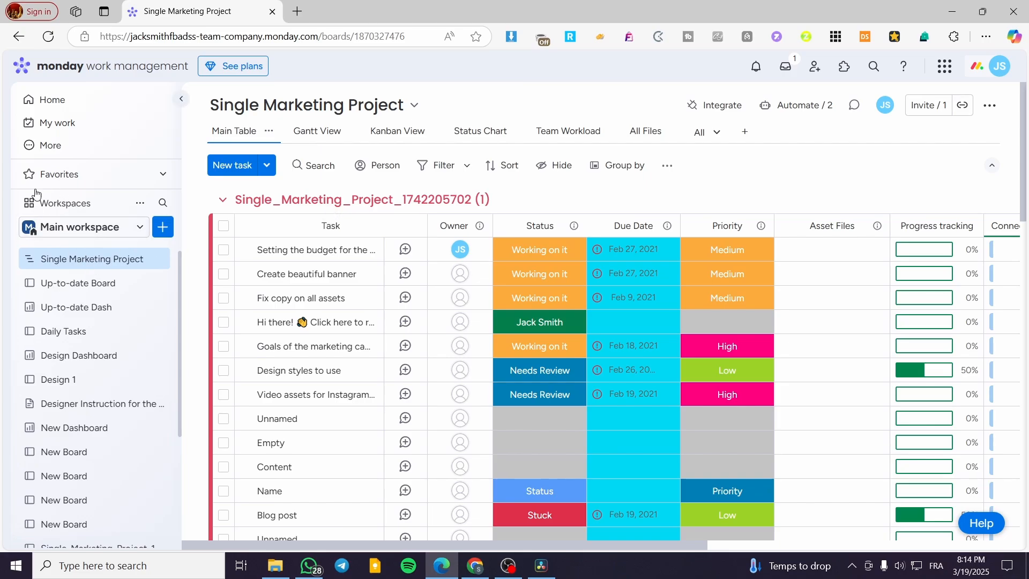
- Open the Up-to-date Dash dashboard and examine its existing widgets and the widget types available to add
left_click(83, 104)
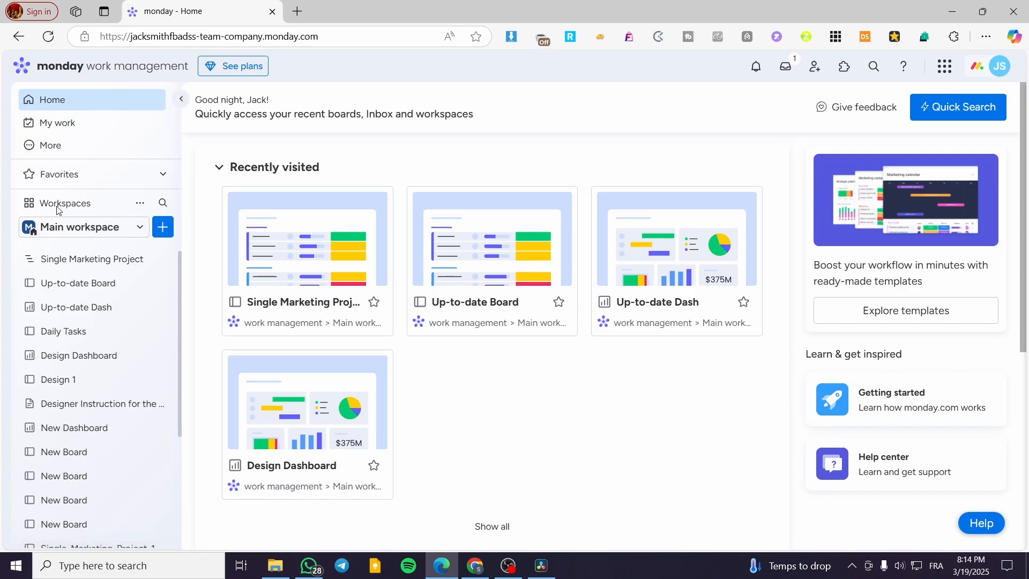
left_click(57, 263)
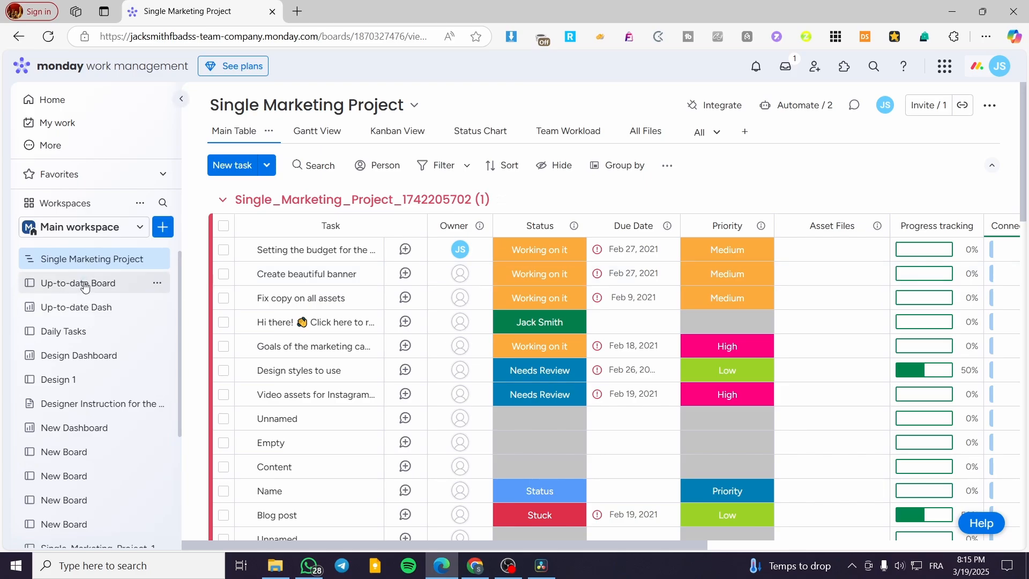
left_click(86, 313)
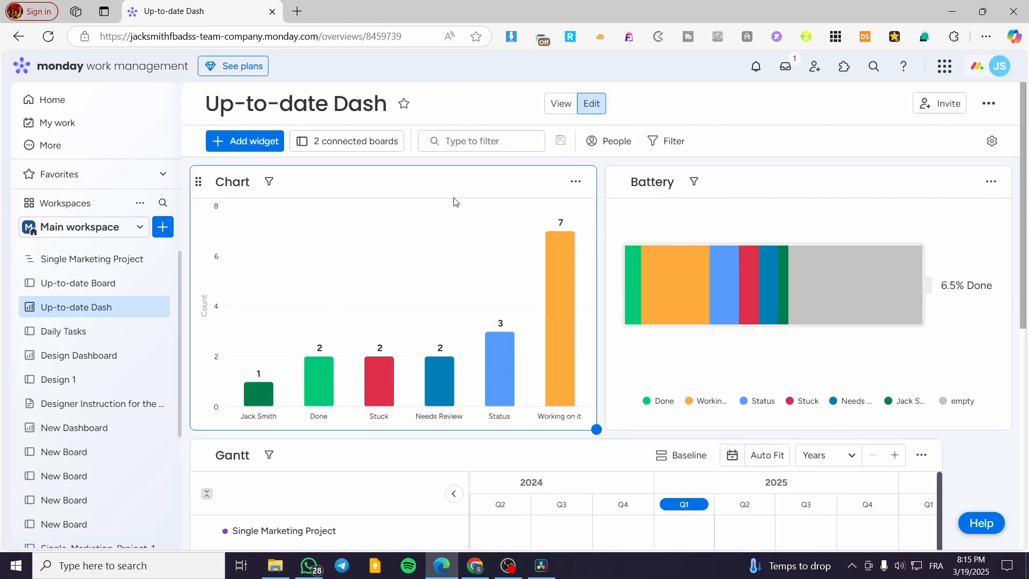
scroll(731, 276, "down", 1)
scroll(730, 276, "down", 6)
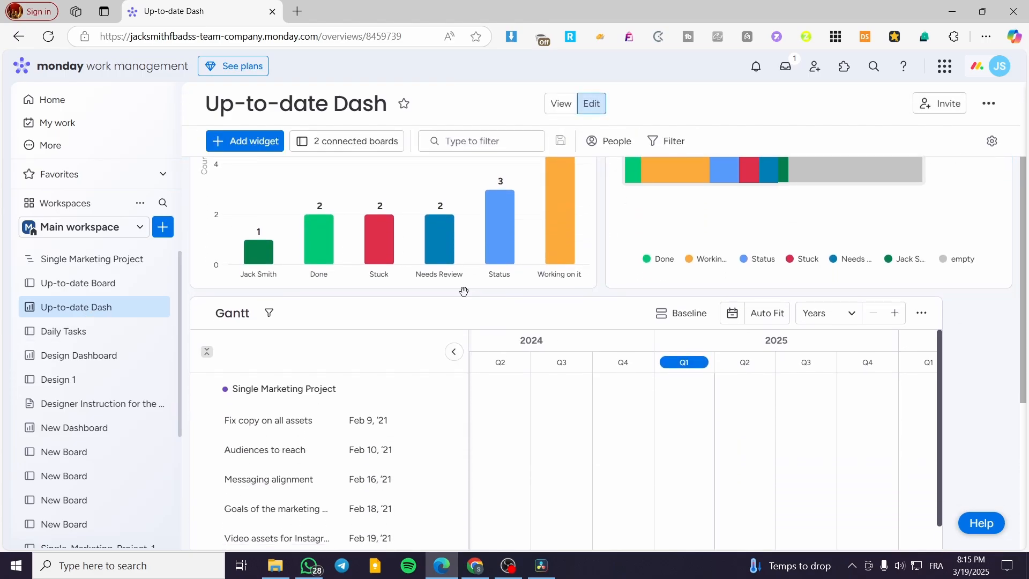
scroll(377, 265, "up", 2)
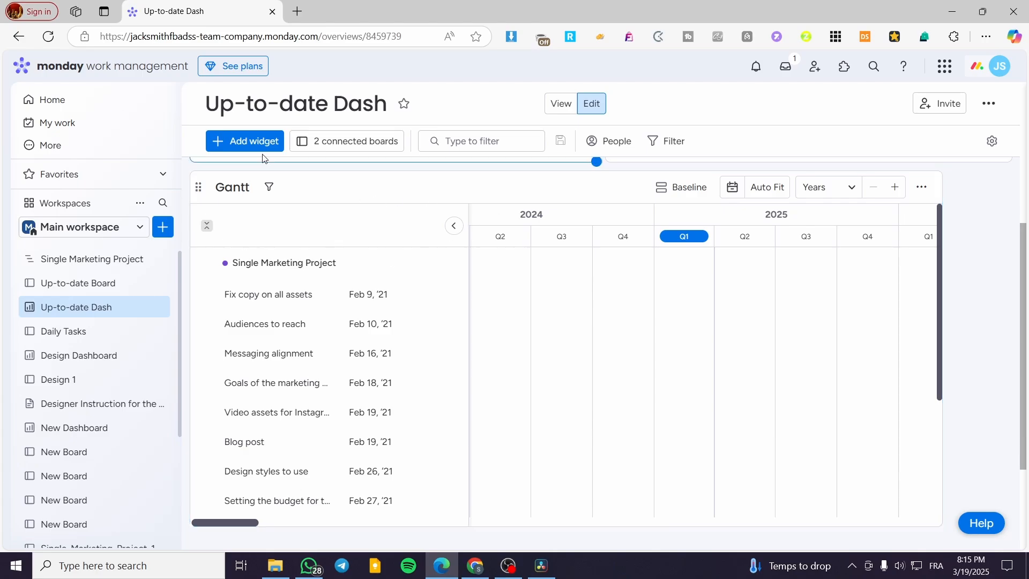
left_click(245, 141)
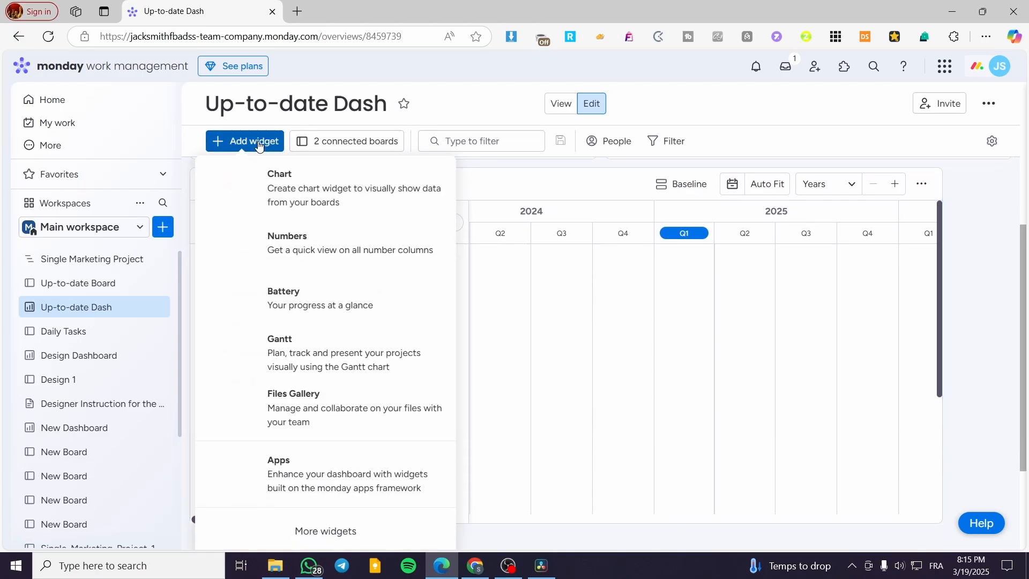
left_click(728, 111)
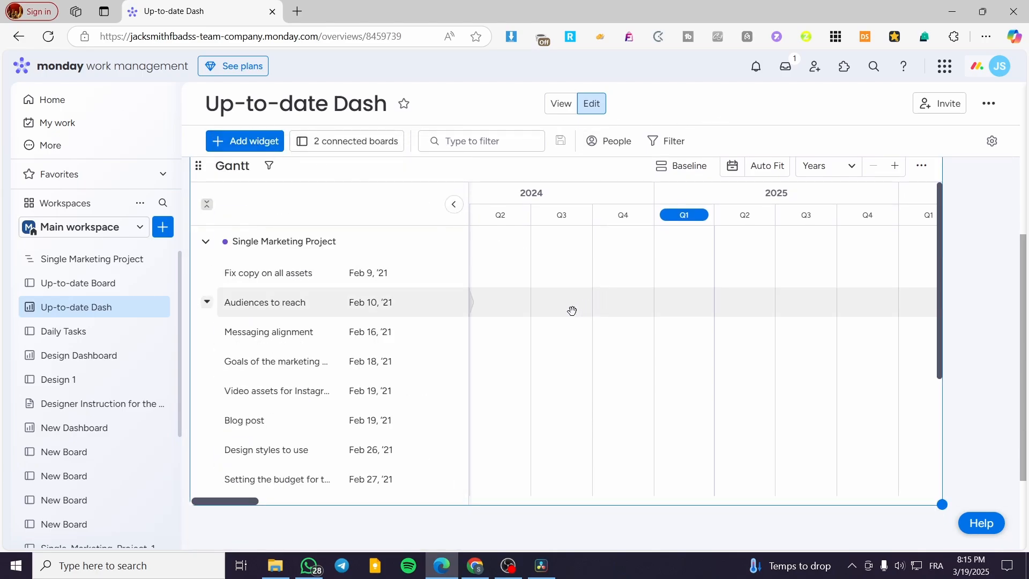
- Change the Chart widget on the Up-to-date Dash dashboard to the Pie chart type
scroll(990, 318, "up", 5)
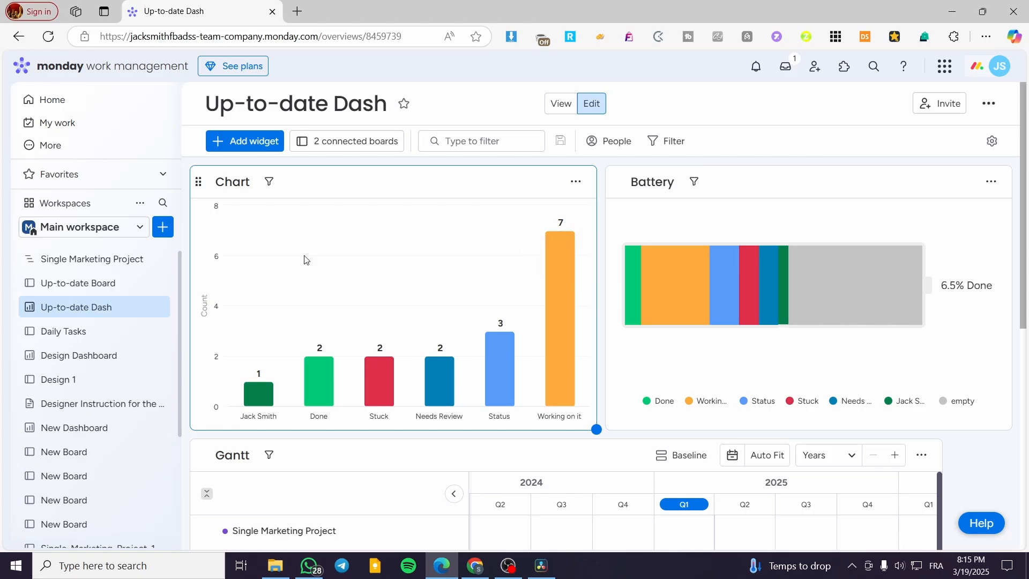
left_click(576, 181)
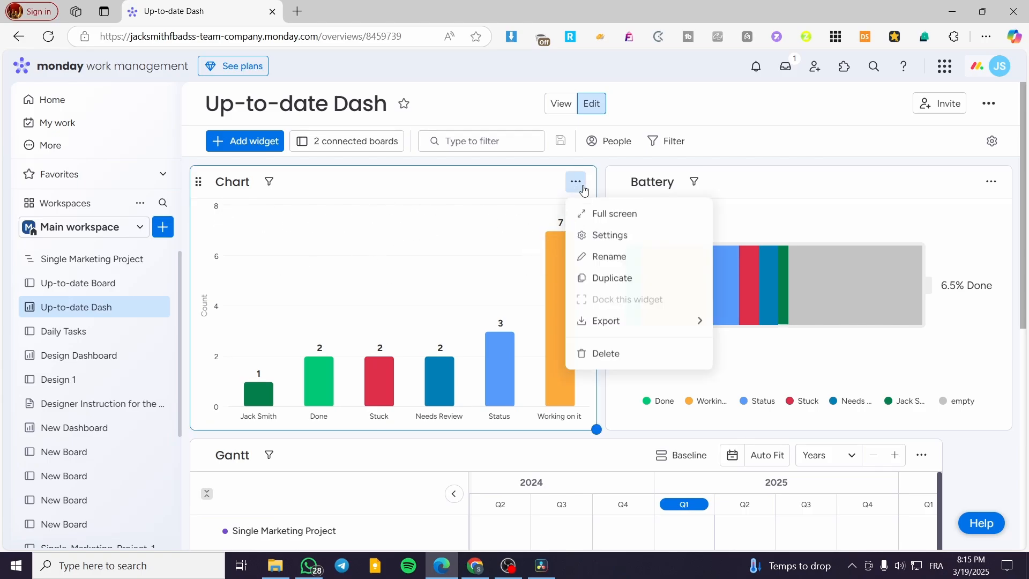
left_click(643, 236)
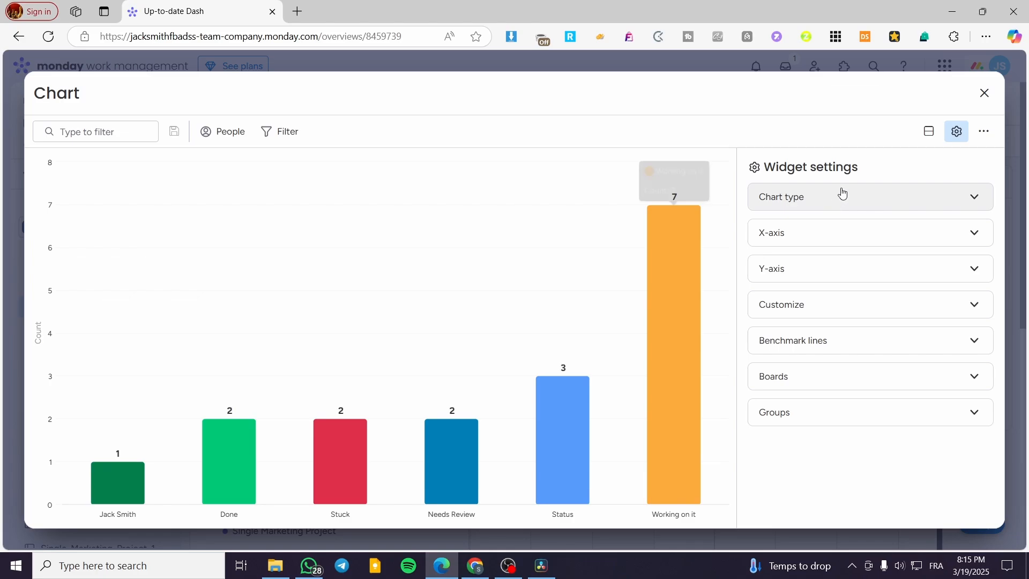
left_click(842, 195)
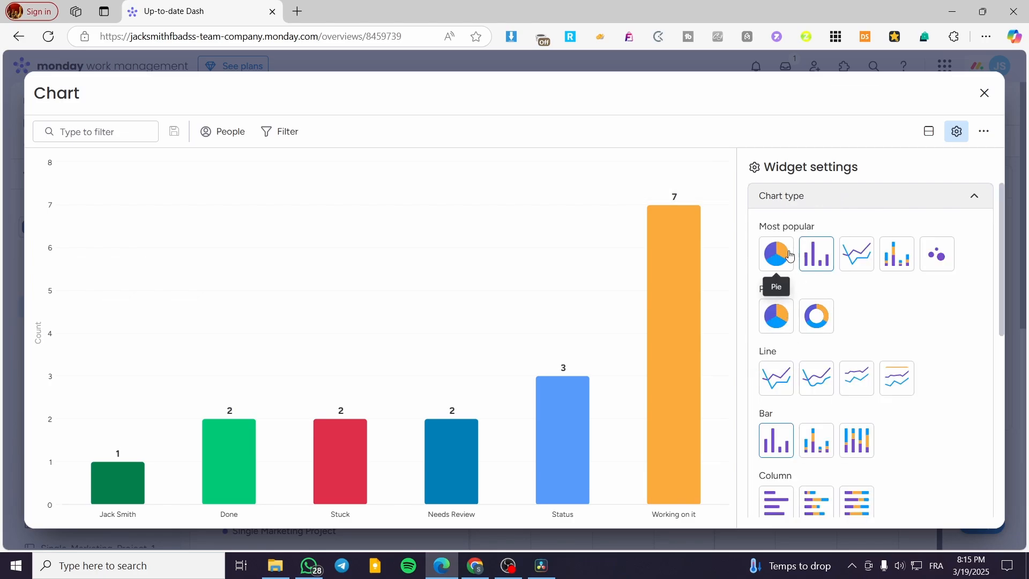
left_click(793, 253)
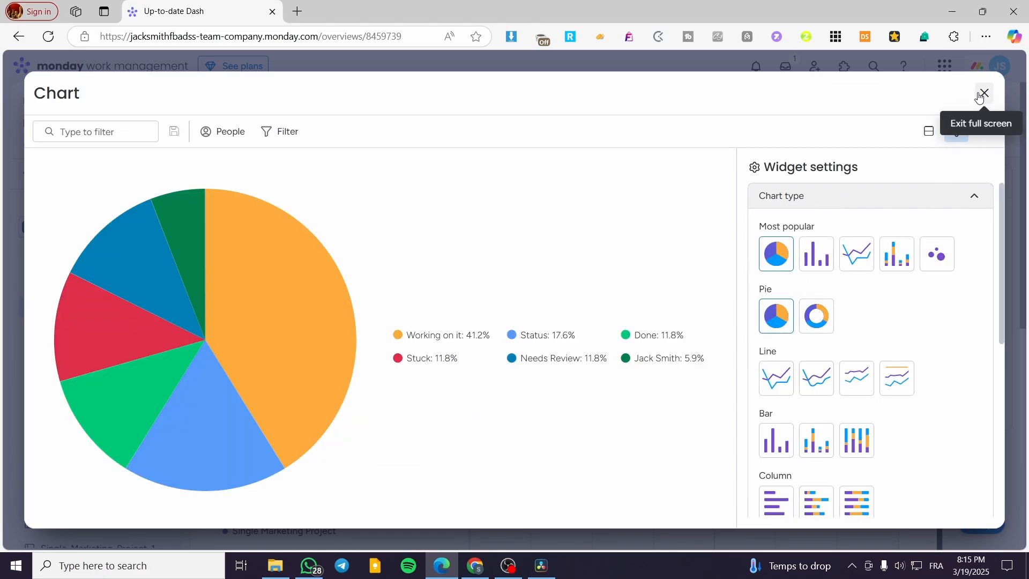
left_click(984, 93)
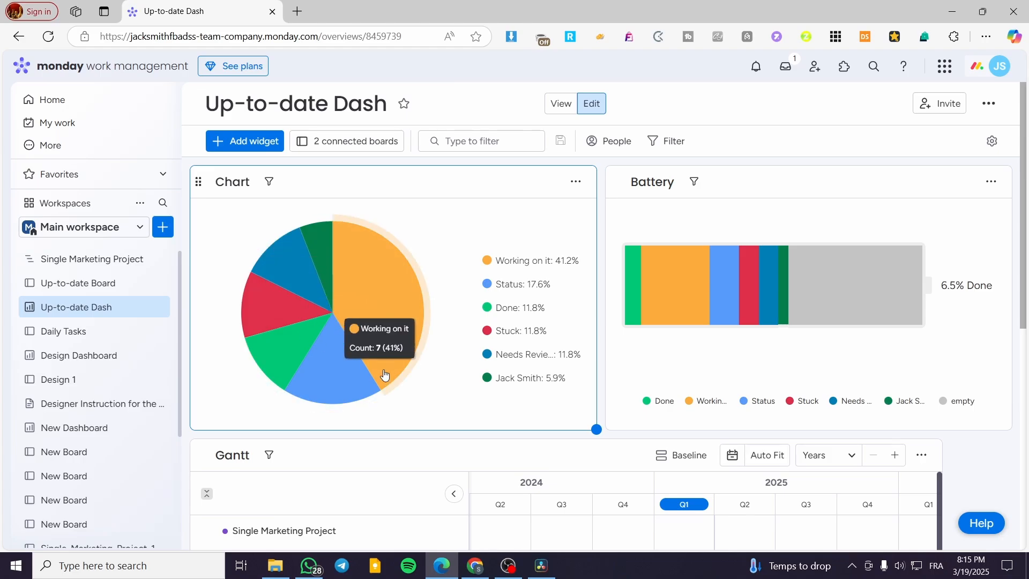
- Delete the Chart widget from the Chart view of the Up-to-date Board
left_click(101, 265)
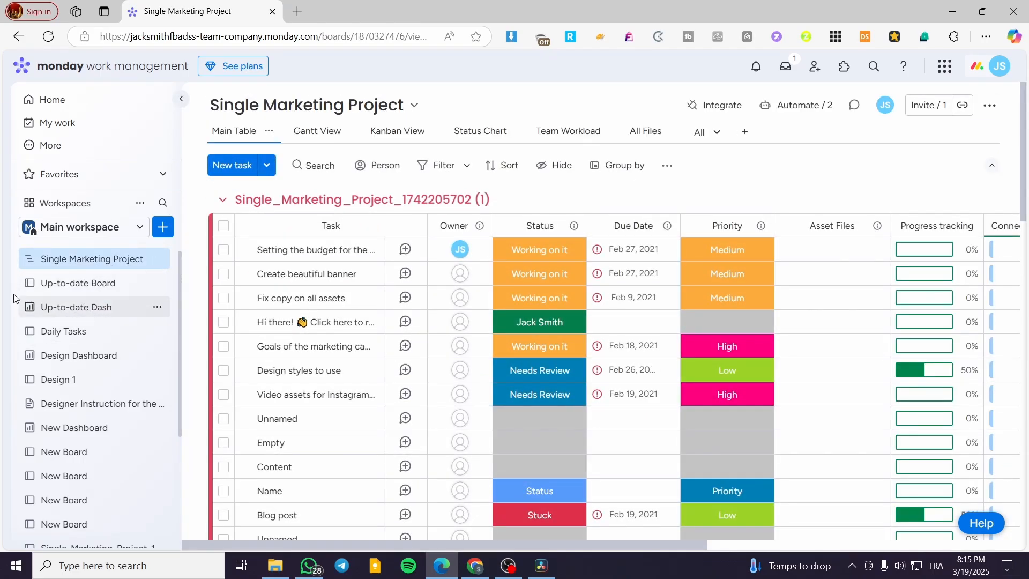
left_click(82, 284)
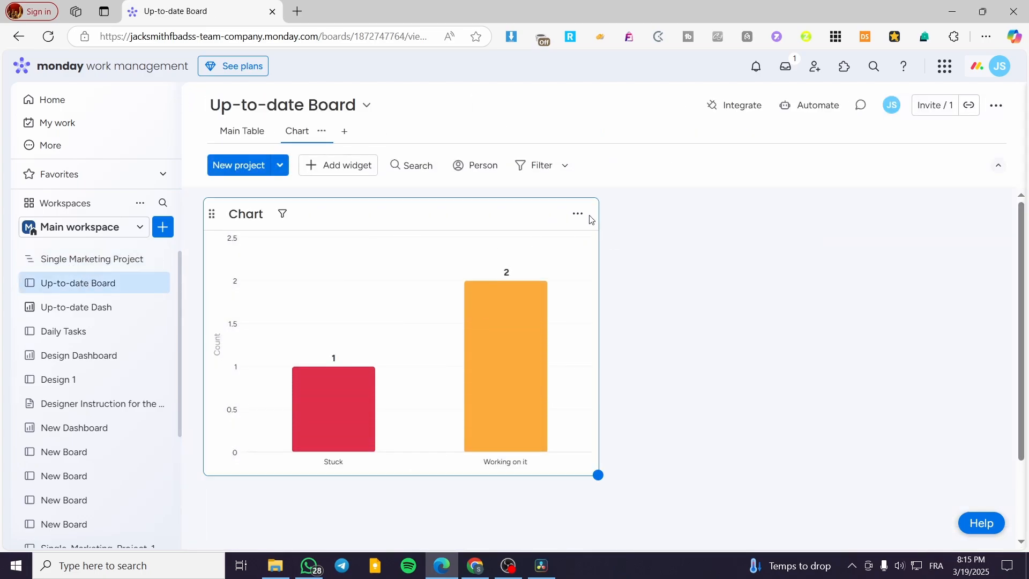
left_click(577, 213)
left_click(621, 387)
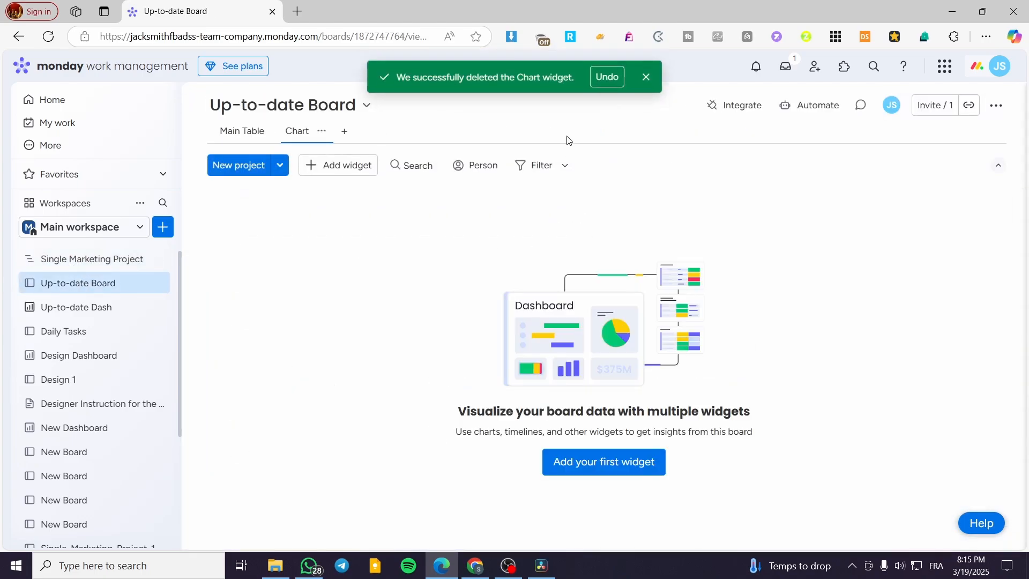
- Add a Chart view to the Single Marketing Project board
left_click(91, 261)
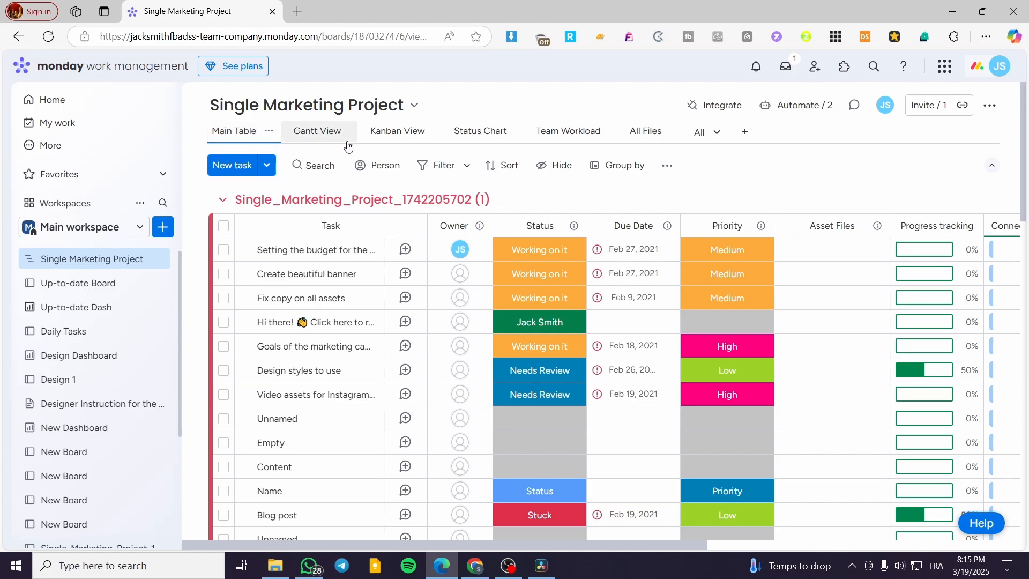
left_click(740, 138)
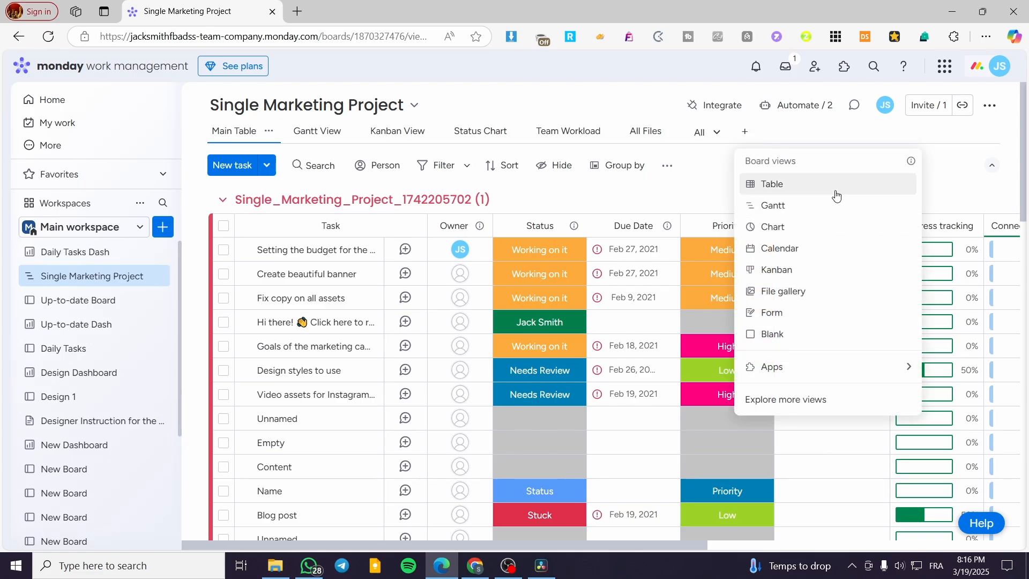
left_click(776, 235)
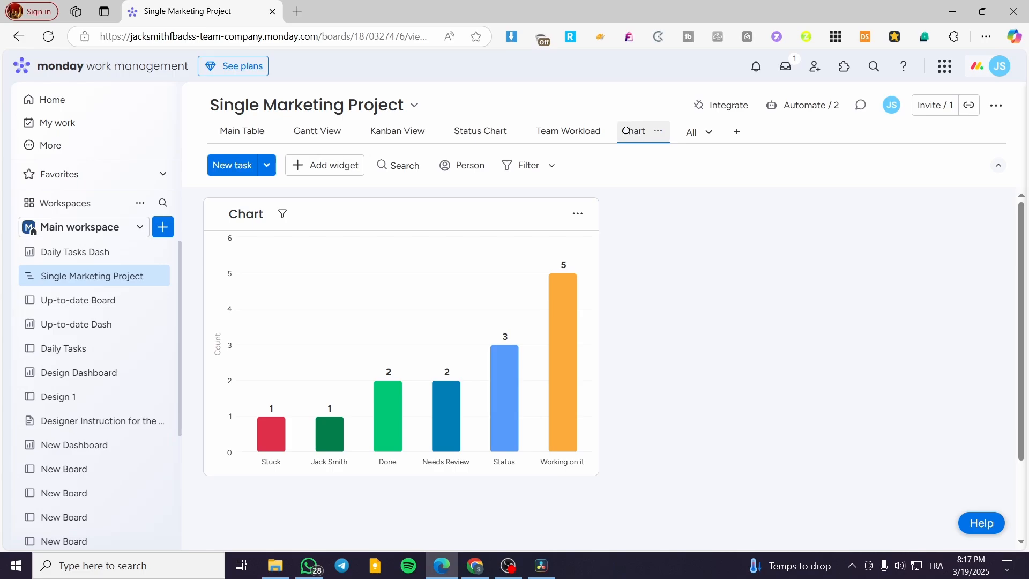
- Move the Chart view directly after Main Table and pin it for everyone
left_click_drag(637, 135, 300, 126)
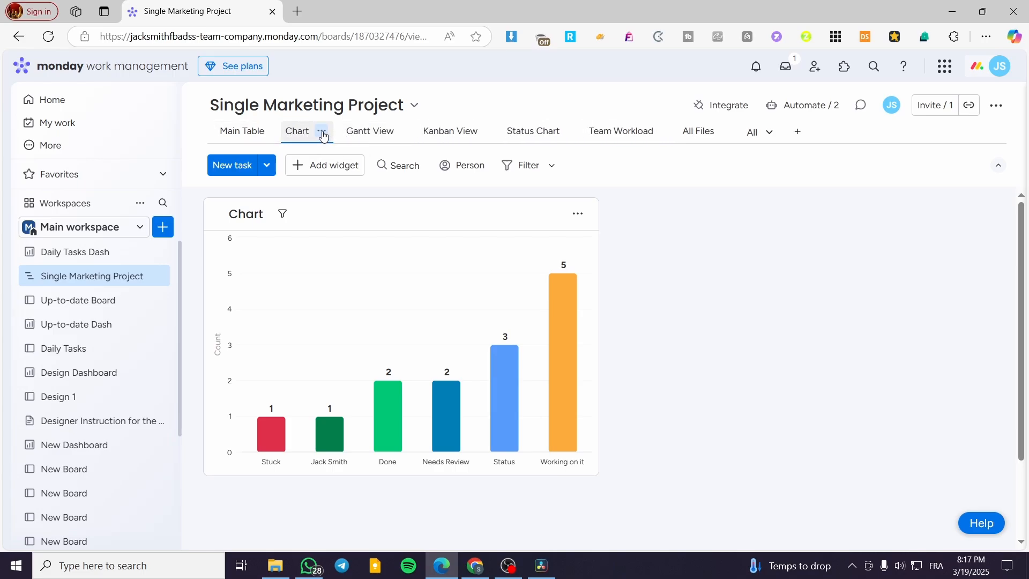
left_click(322, 135)
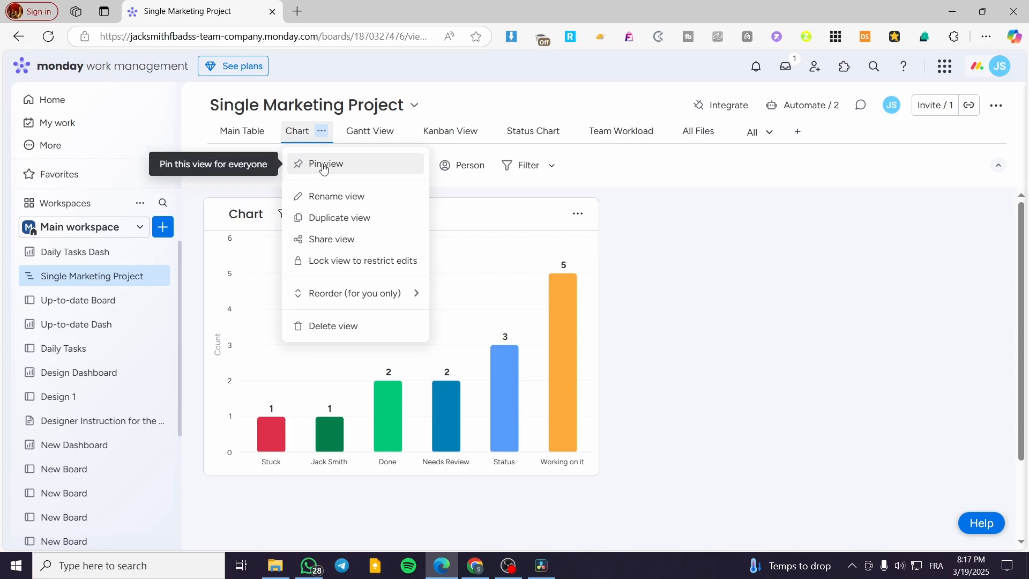
left_click(323, 164)
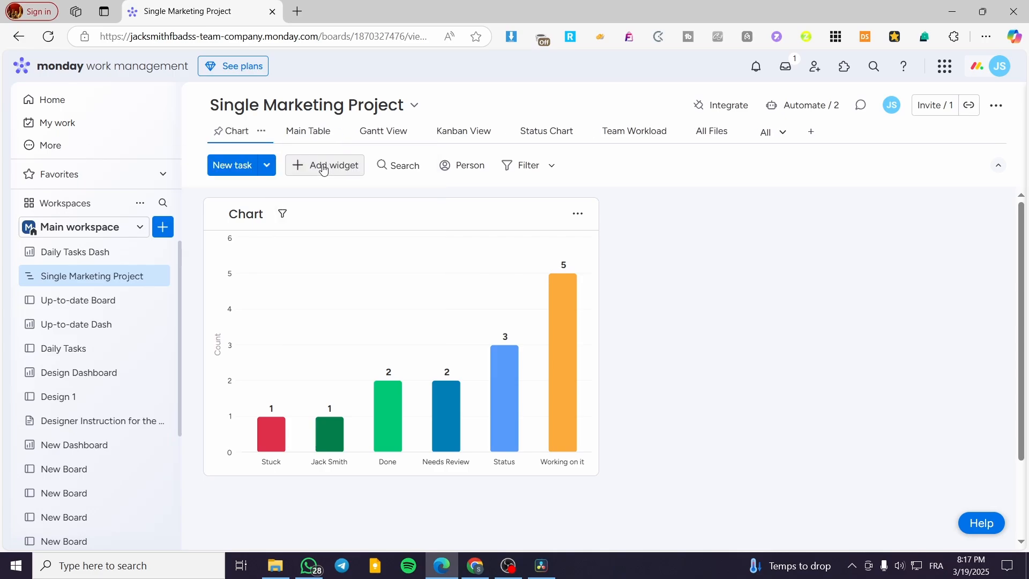
- Pin the Main Table view and place it ahead of the Chart view
left_click(340, 134)
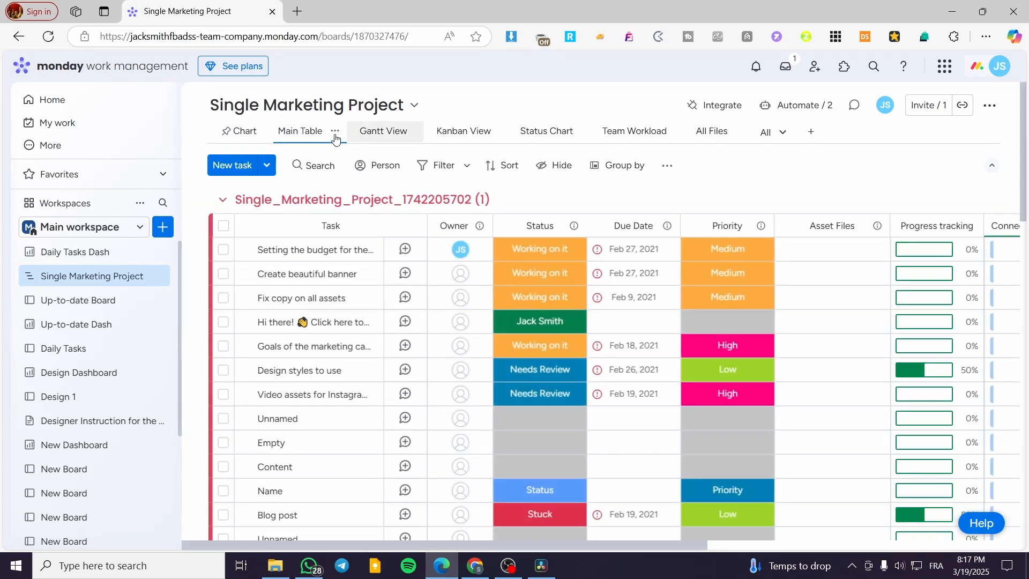
left_click(335, 131)
left_click(377, 165)
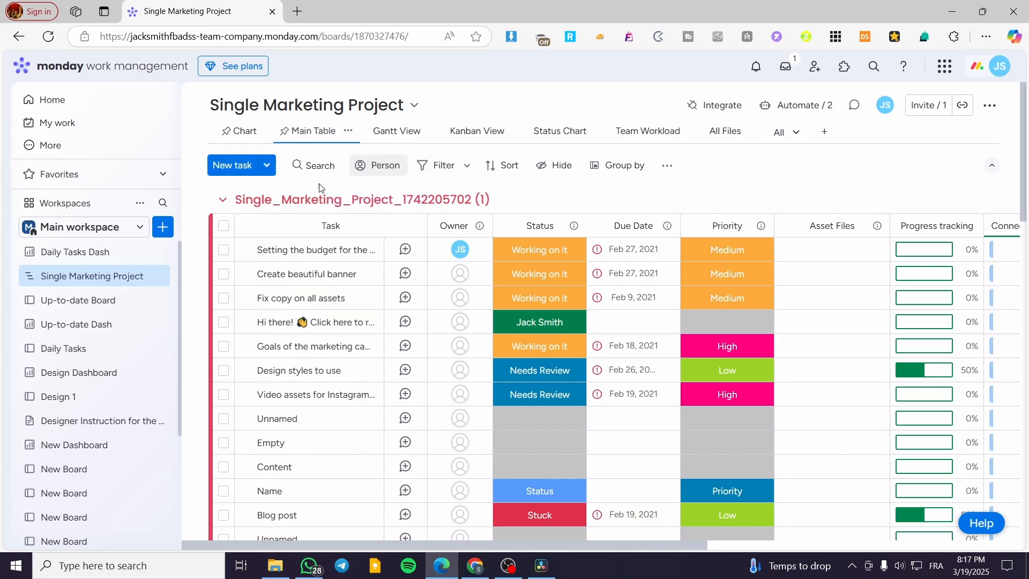
left_click_drag(314, 141, 241, 133)
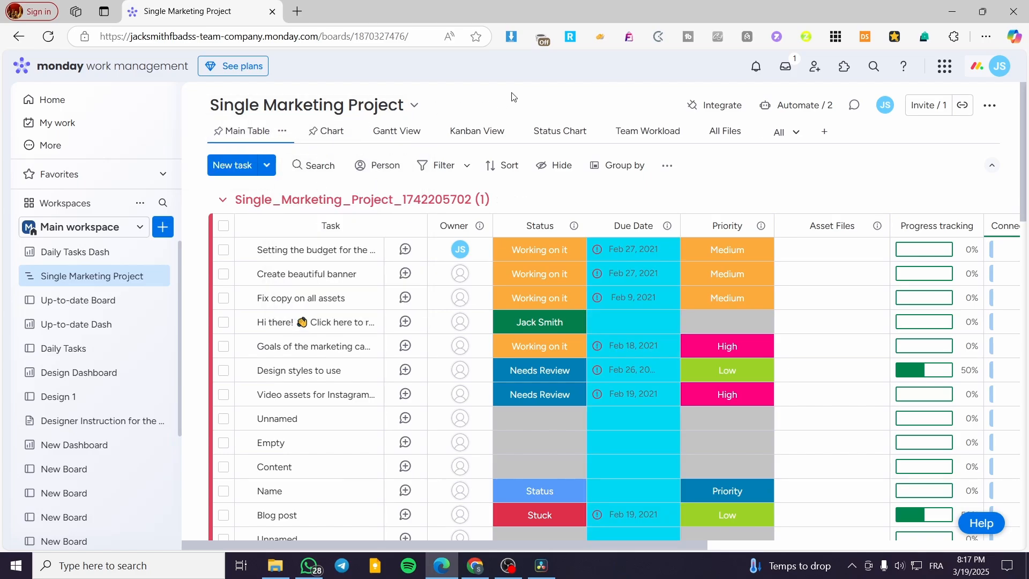
- Change the chart widget in the Single Marketing Project board's Chart view to the Pie chart type
left_click(319, 131)
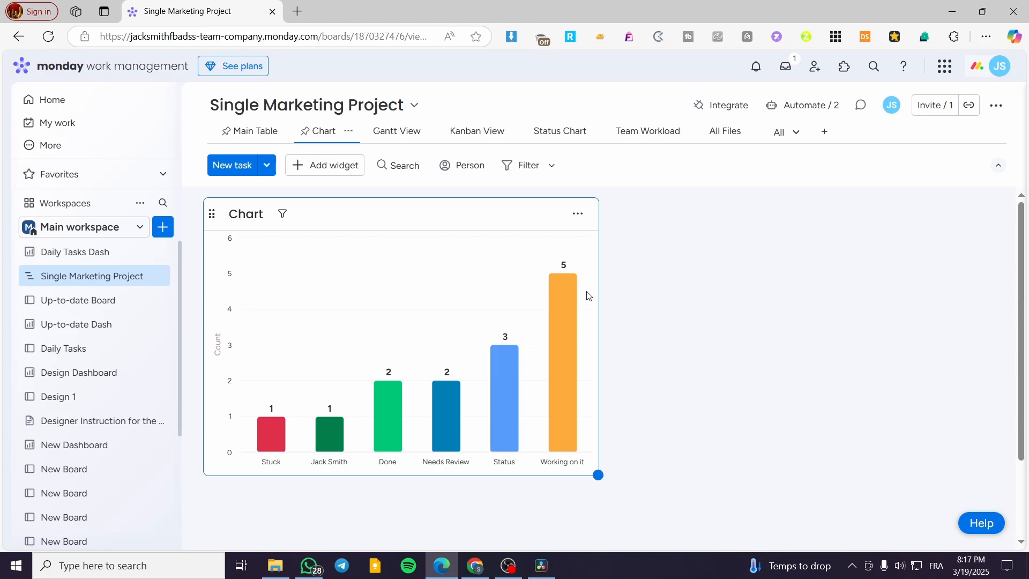
left_click(578, 215)
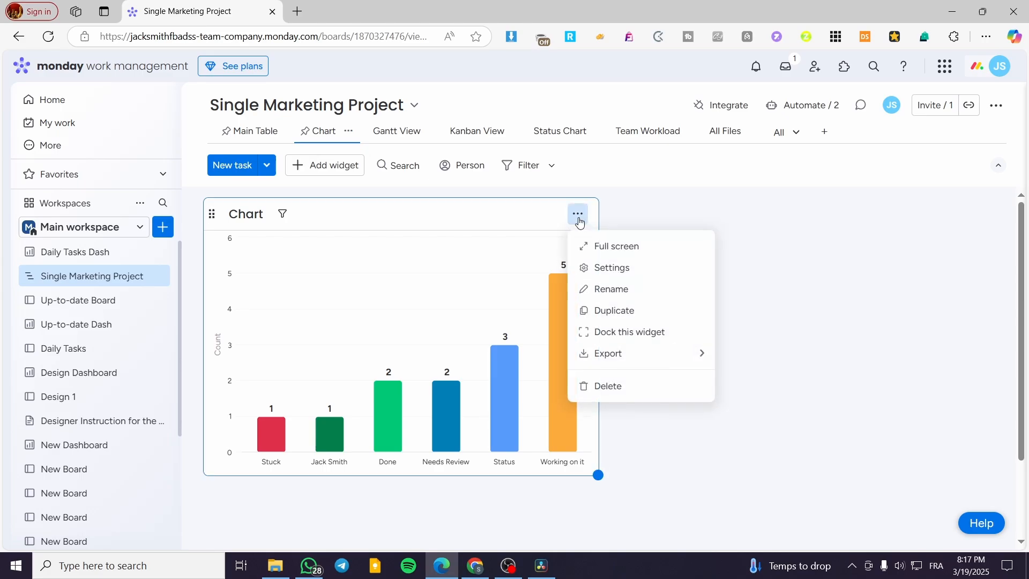
left_click(649, 273)
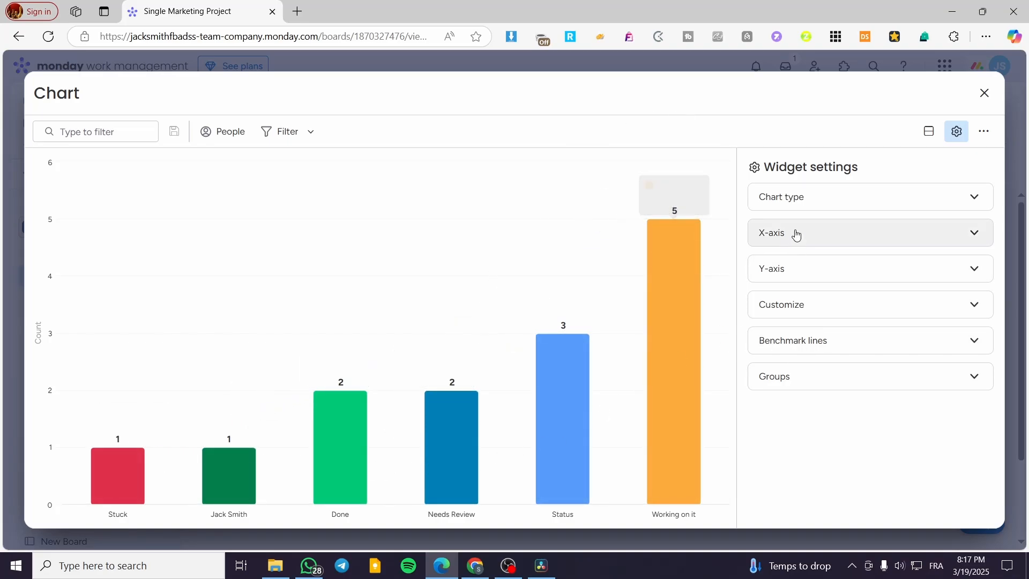
triple_click(777, 167)
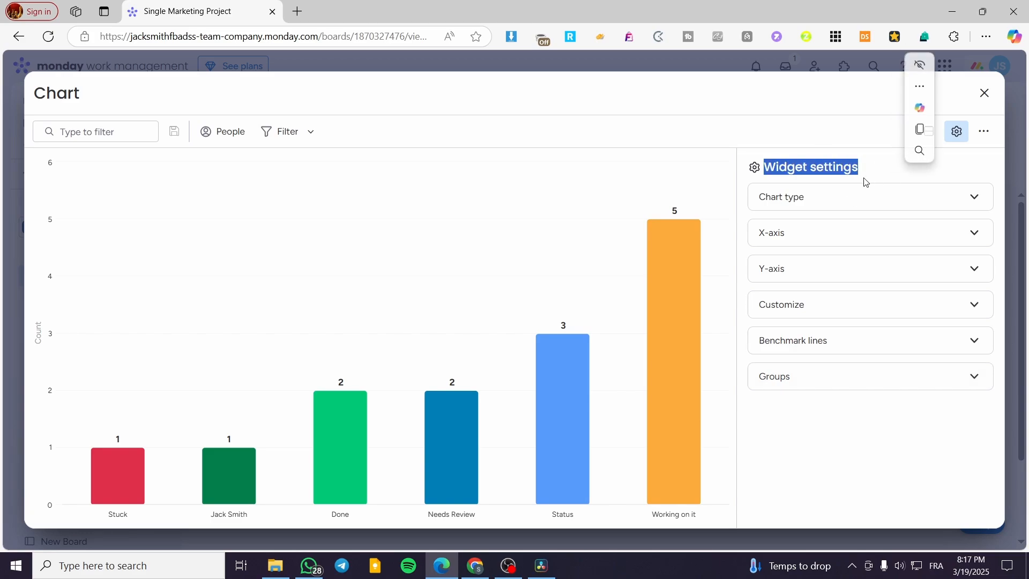
left_click(809, 196)
left_click(809, 197)
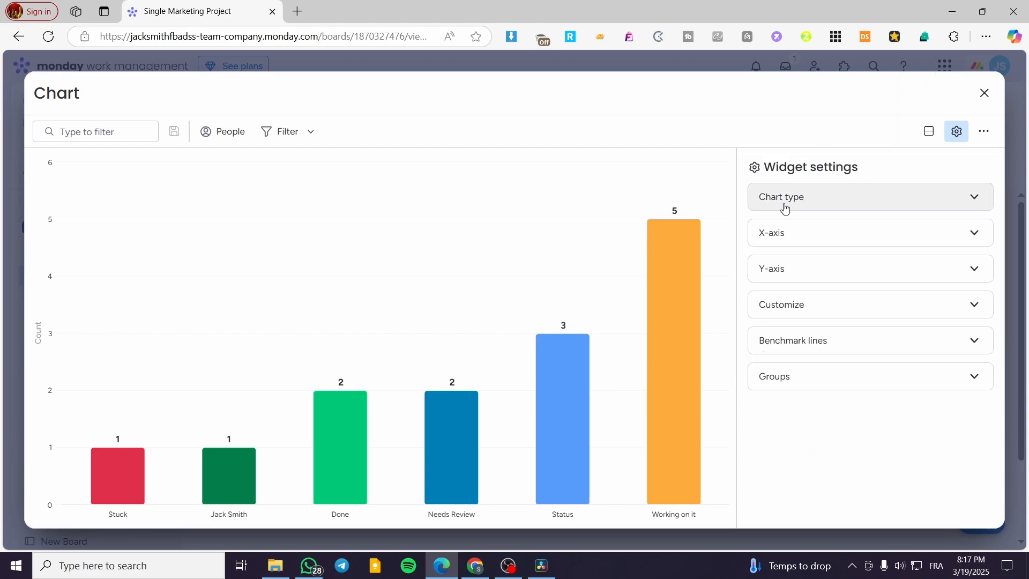
left_click(930, 204)
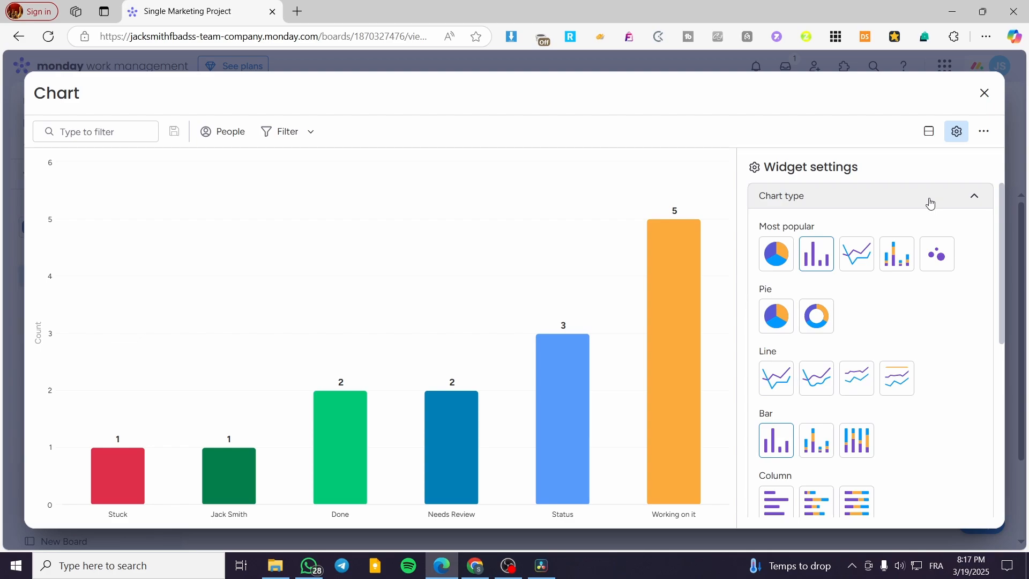
scroll(940, 320, "down", 6)
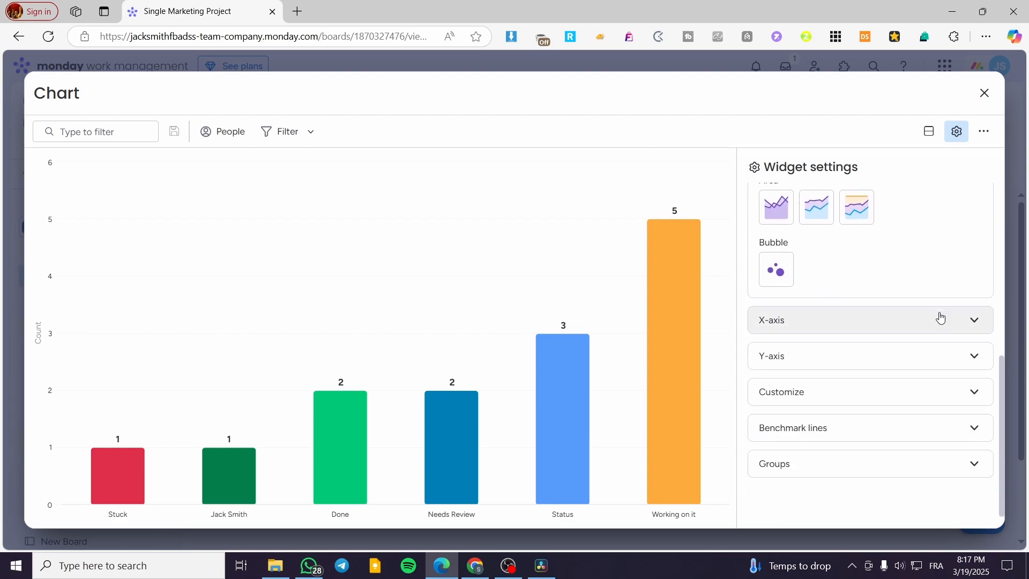
scroll(929, 315, "up", 6)
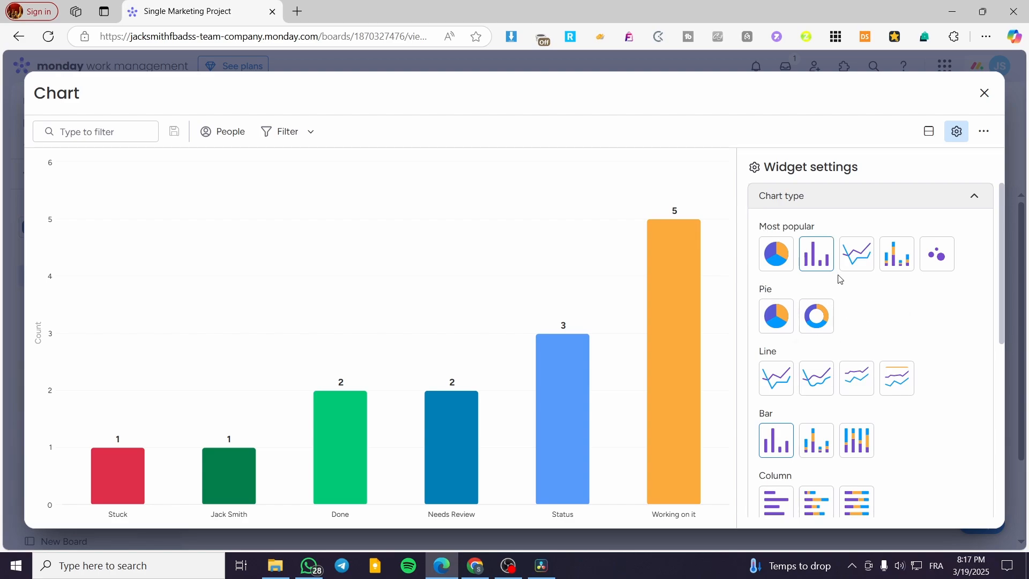
left_click(772, 259)
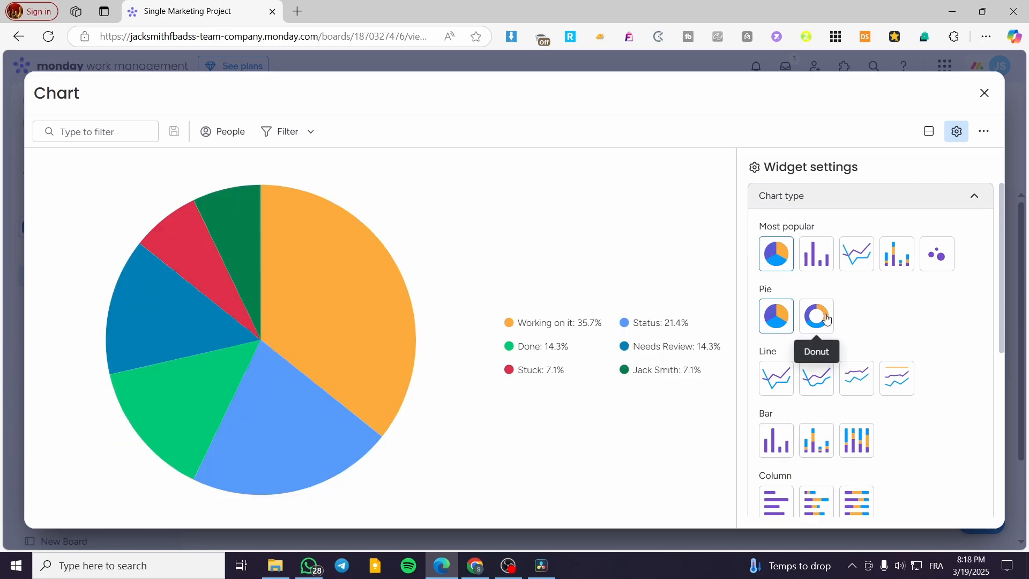
left_click_drag(778, 290, 761, 290)
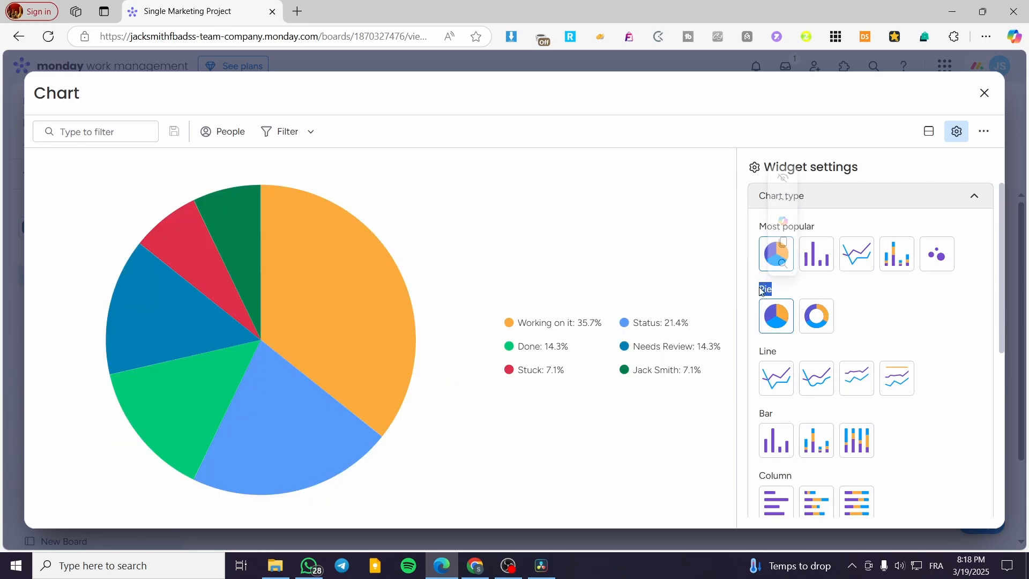
- Try the donut chart type and switch the chart back to Pie
left_click(789, 291)
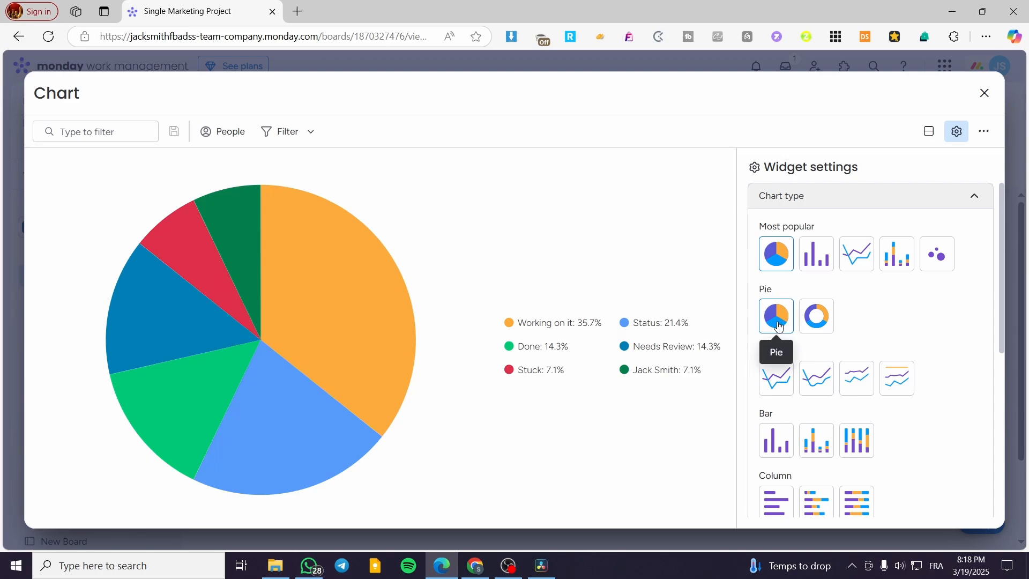
left_click(812, 336)
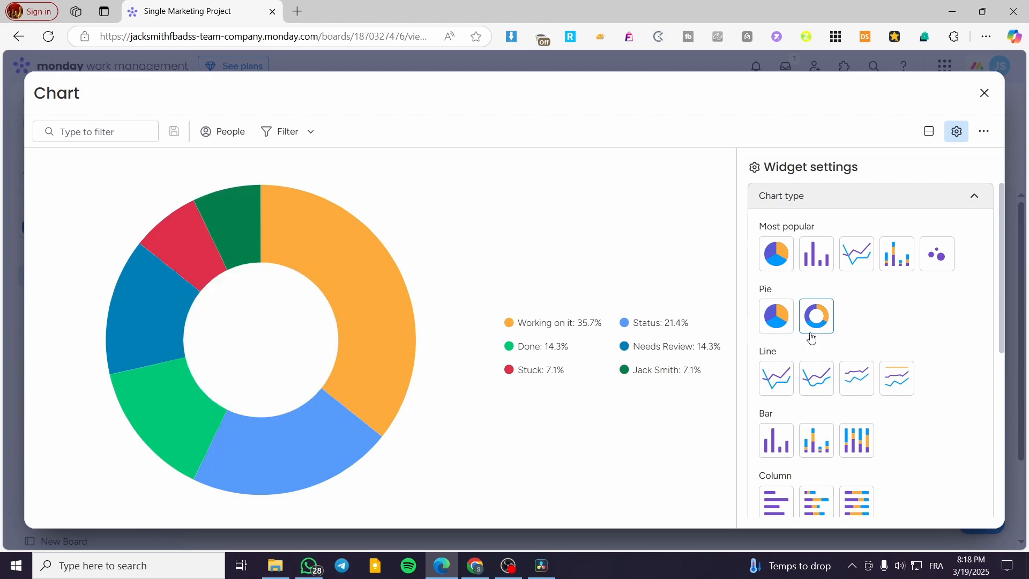
left_click(779, 323)
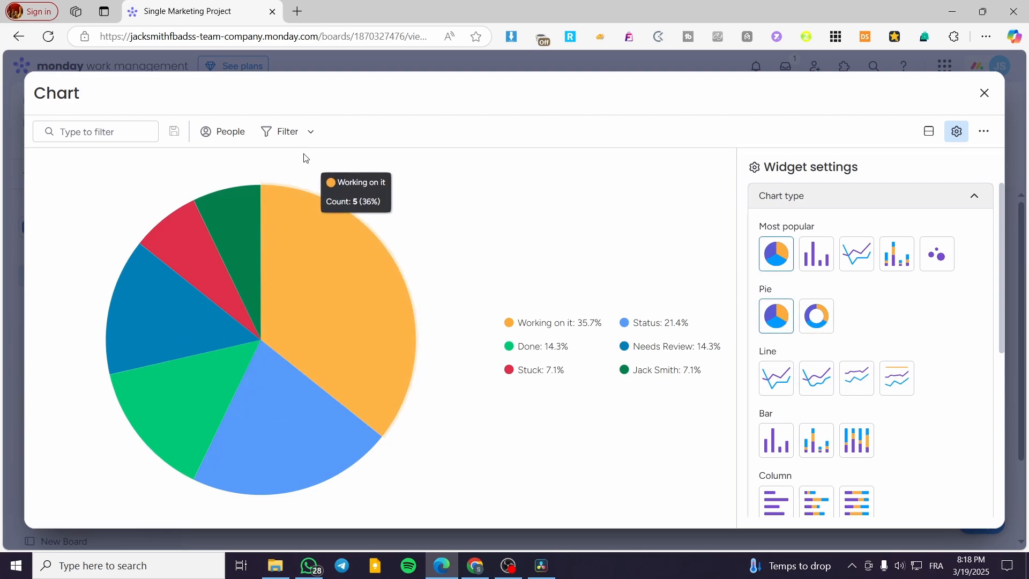
mouse_move(259, 229)
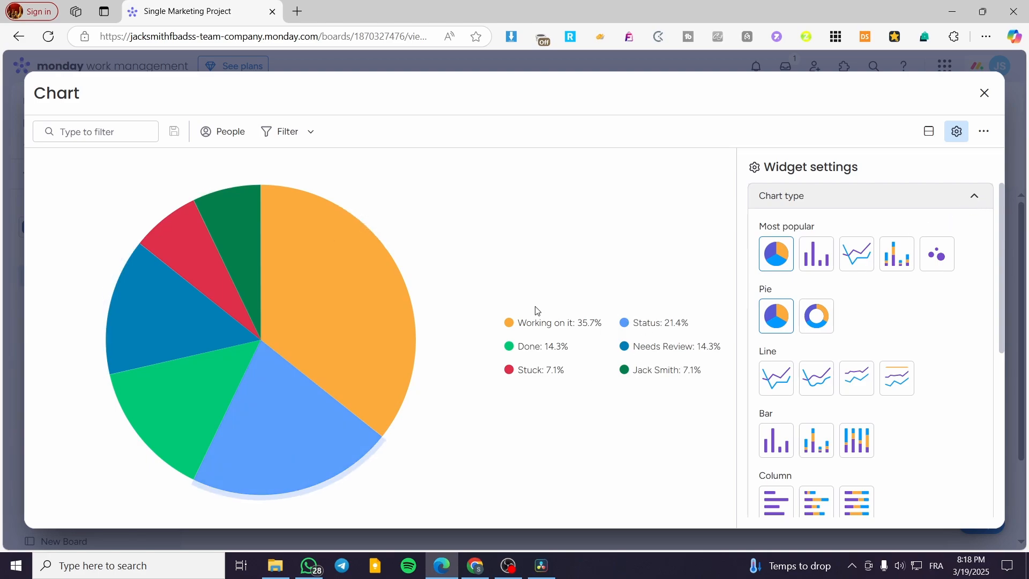
- Try the Priority, Group and Name columns in turn as the pie chart's labels for Single Marketing Project
left_click(974, 196)
left_click(893, 240)
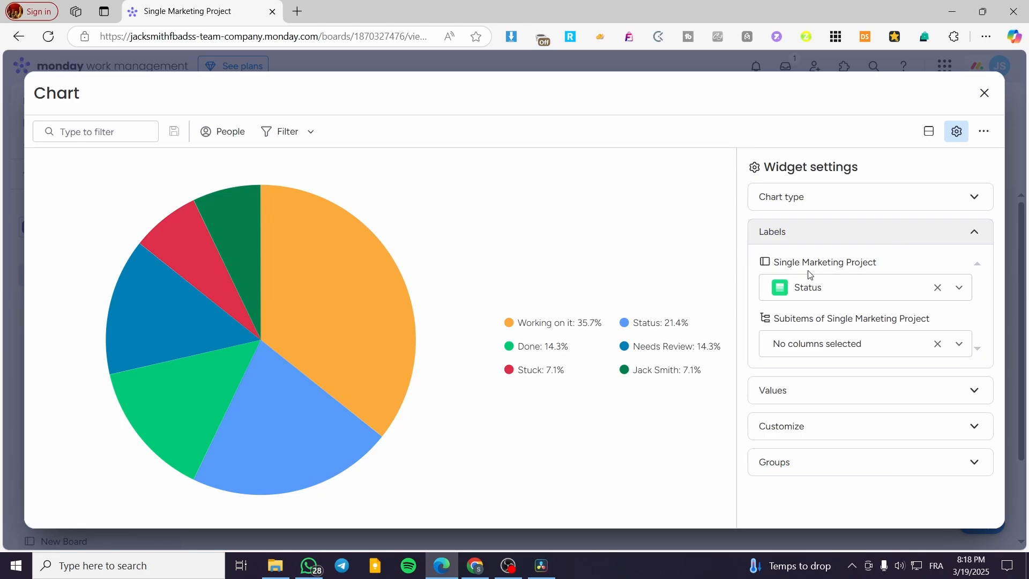
left_click(846, 290)
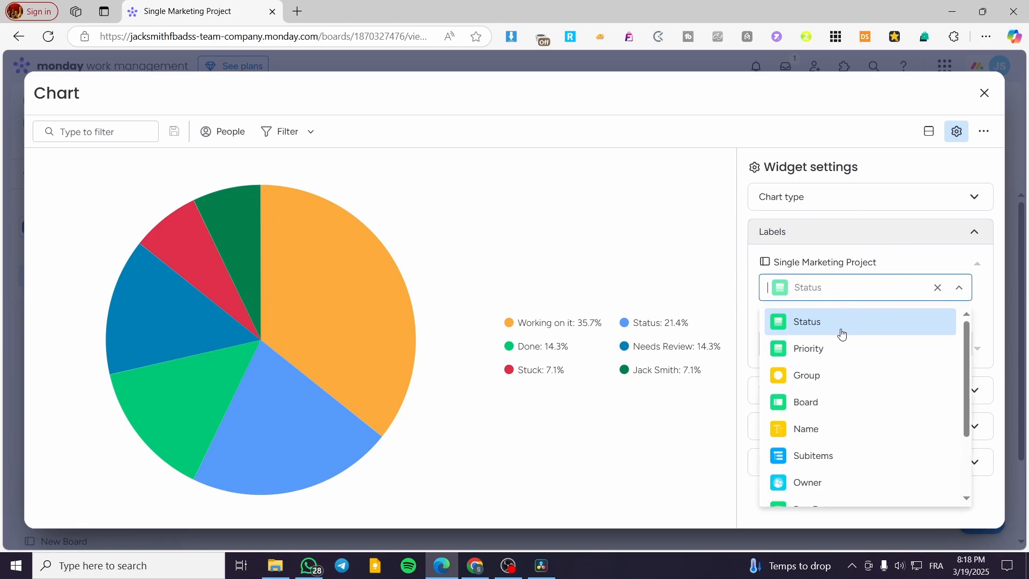
left_click(841, 351)
left_click(873, 293)
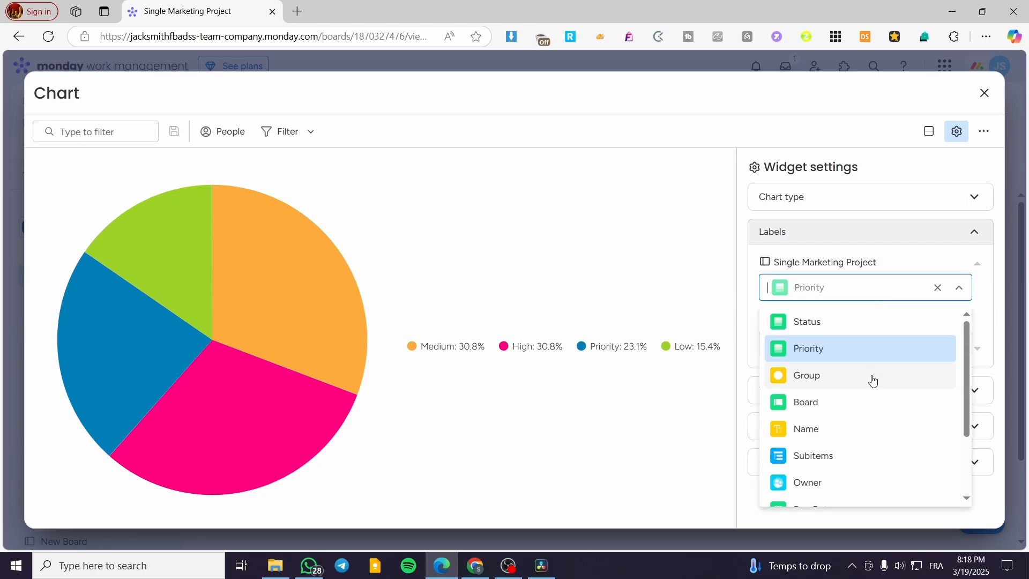
left_click(872, 375)
left_click(865, 331)
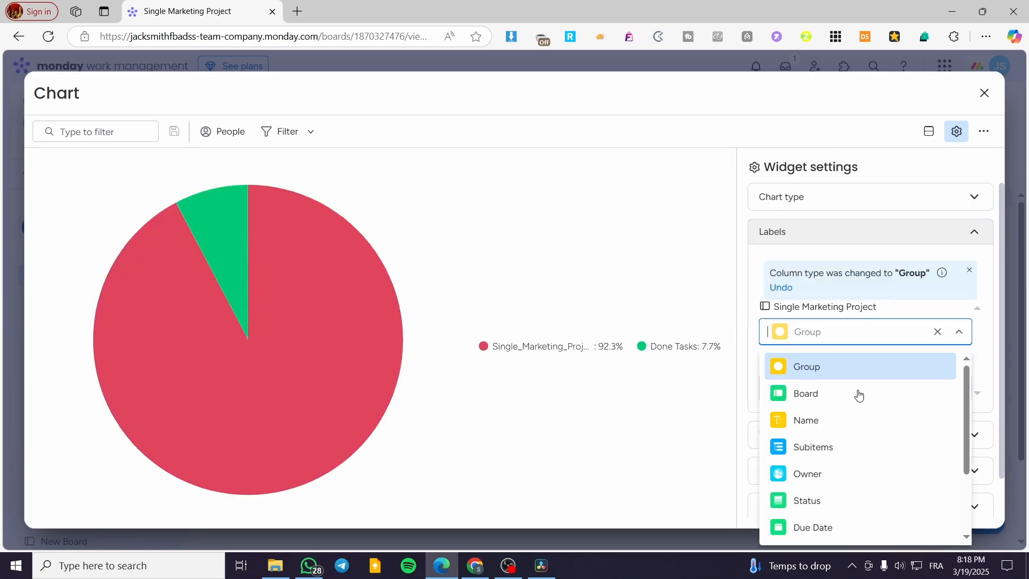
left_click(860, 421)
- Try the Subitems, Owner and Due Date columns in turn as the chart's labels
left_click(867, 335)
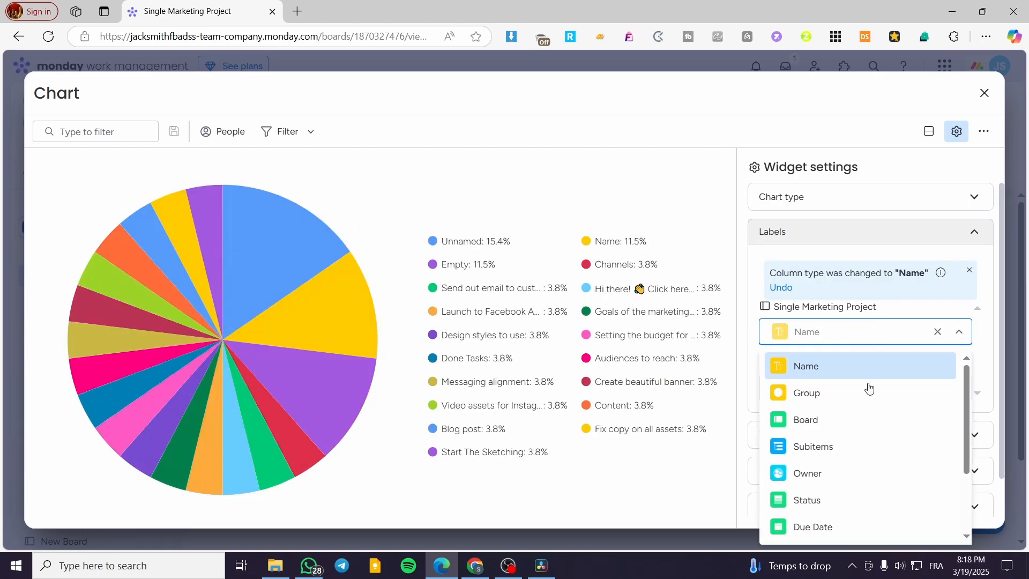
left_click(857, 452)
left_click(867, 335)
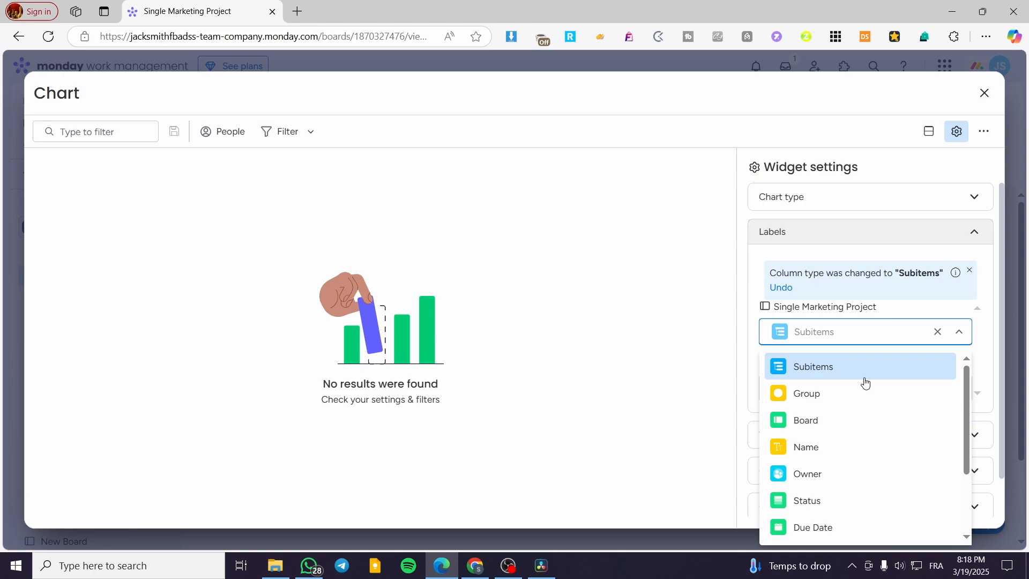
left_click(847, 478)
left_click(864, 333)
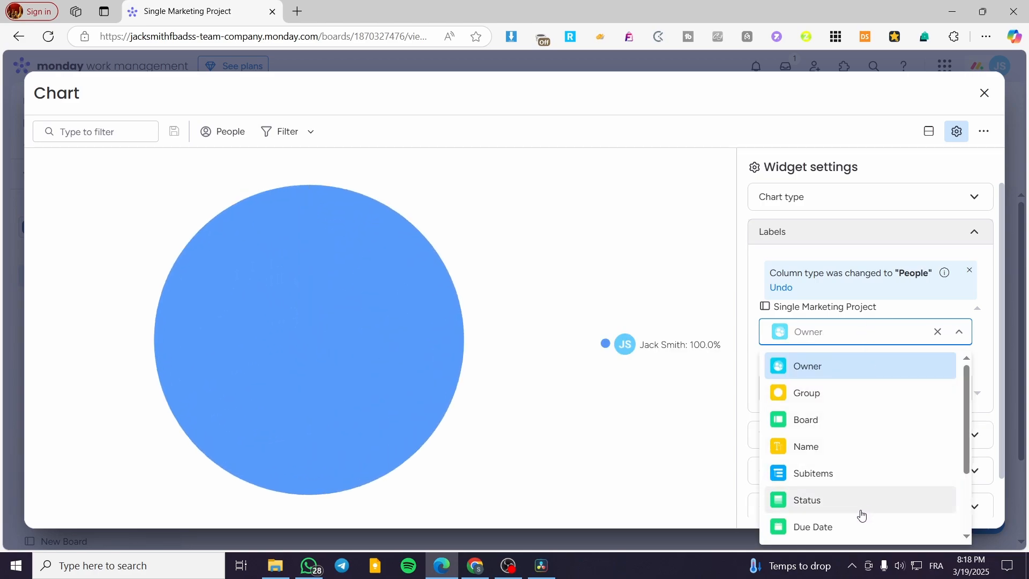
left_click(855, 527)
- Try Owner, Group and Board in turn as the chart's label column
left_click(863, 332)
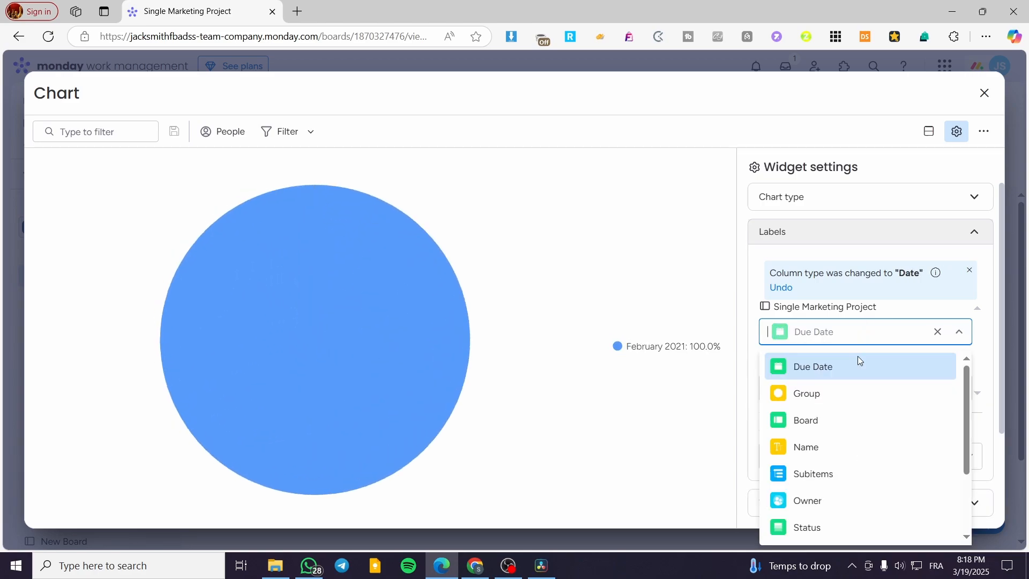
left_click(840, 501)
left_click(843, 324)
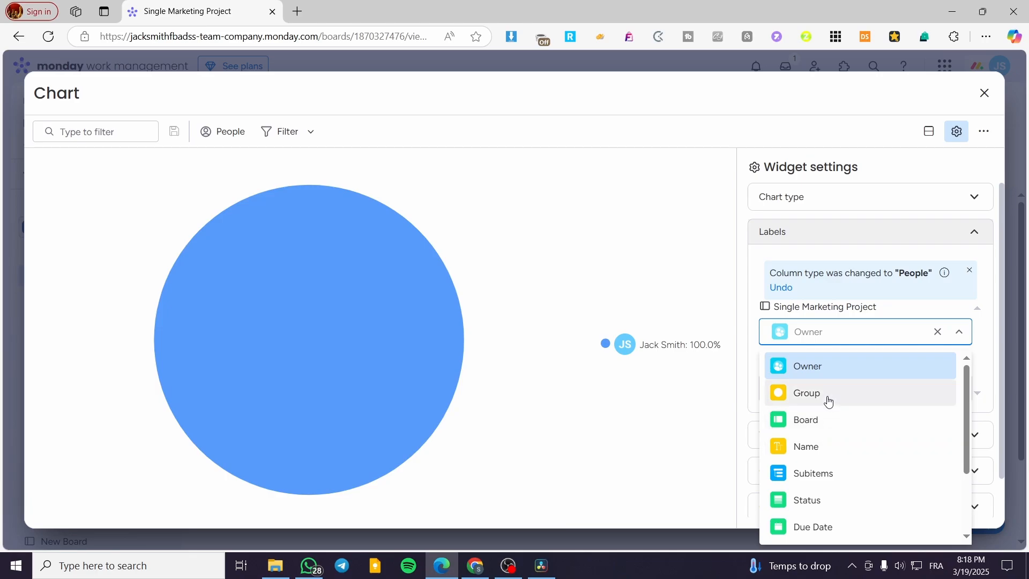
left_click(829, 397)
left_click(854, 334)
left_click(870, 402)
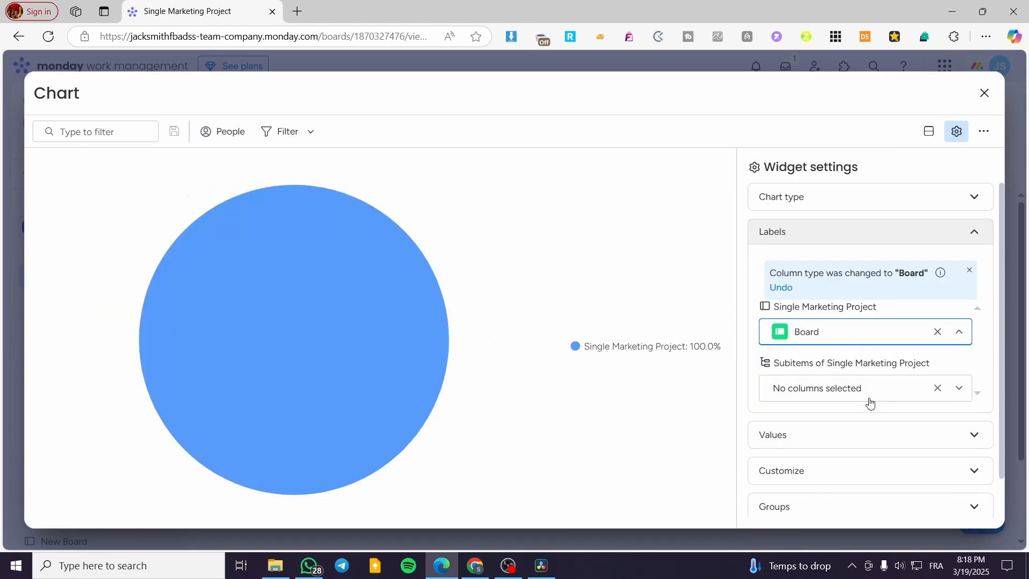
- Set the chart's label column for Single Marketing Project to Status
left_click(875, 332)
scroll(851, 475, "down", 1)
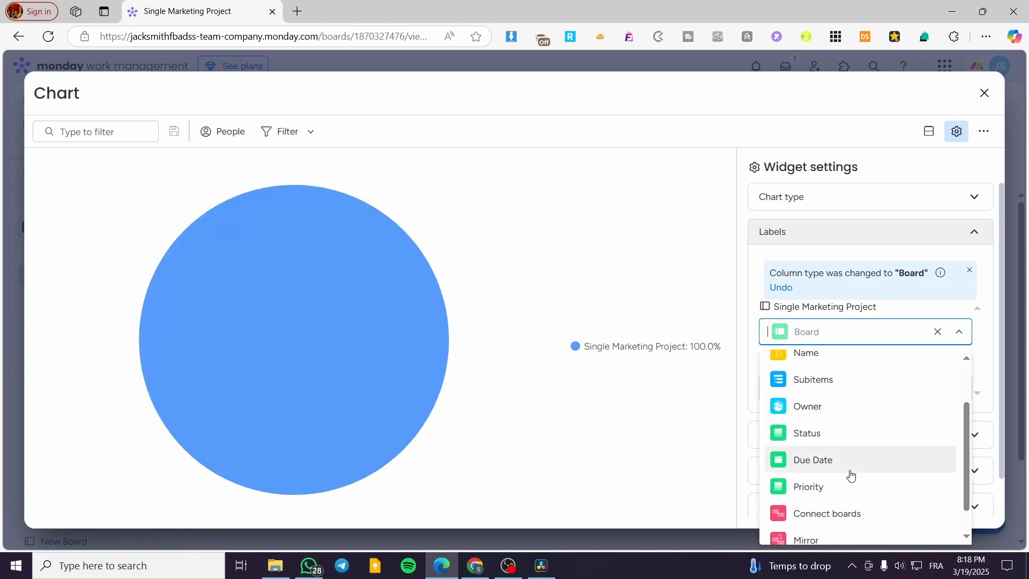
left_click(854, 433)
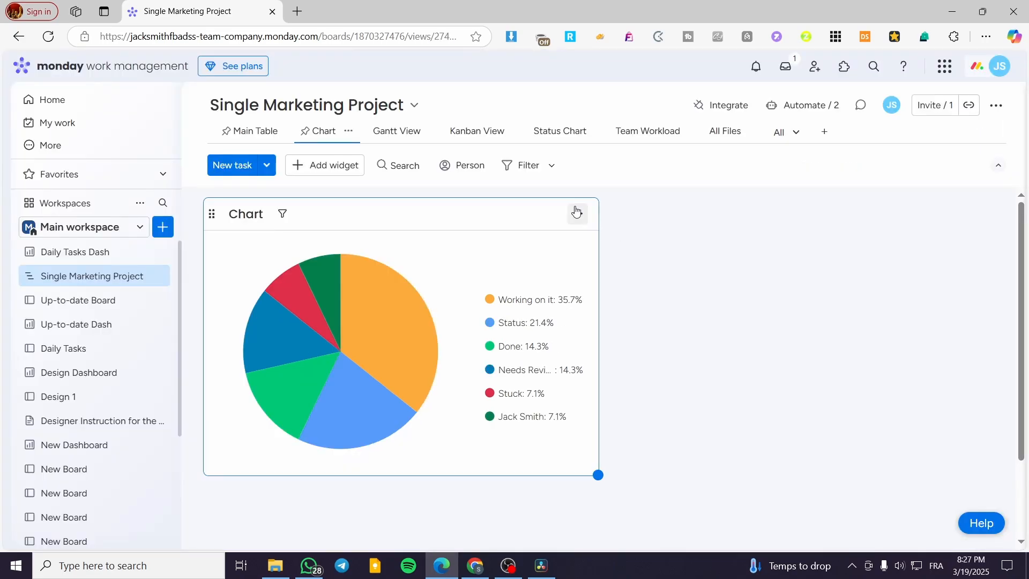
- Open the Chart widget's settings from the board and check its label columns
left_click(577, 214)
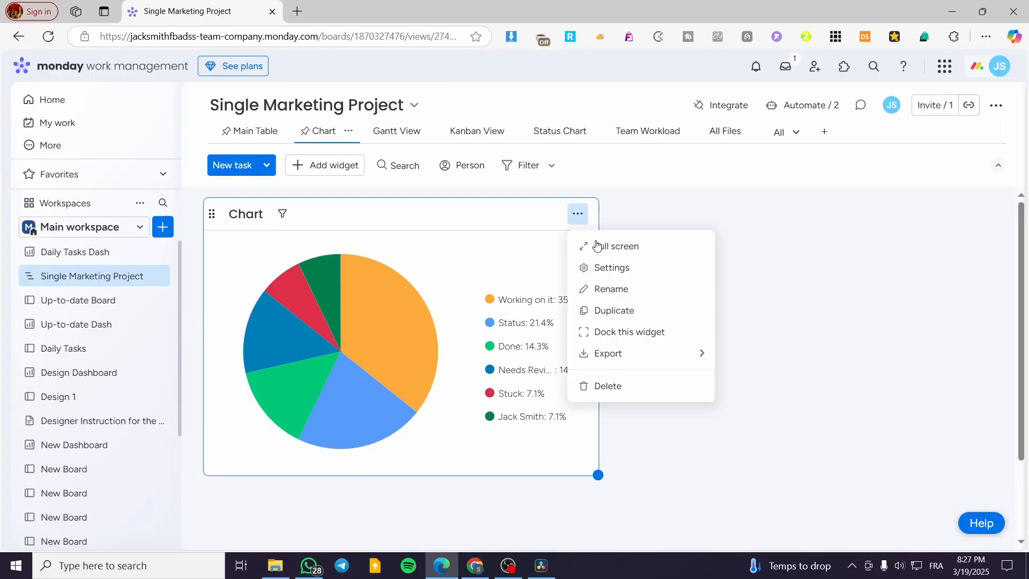
left_click(638, 270)
left_click(849, 231)
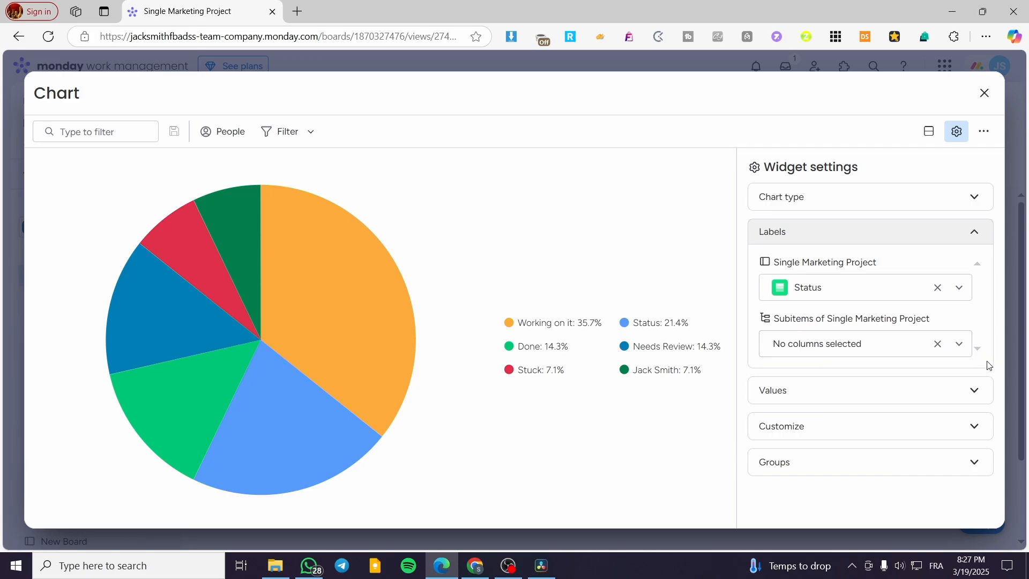
left_click(976, 242)
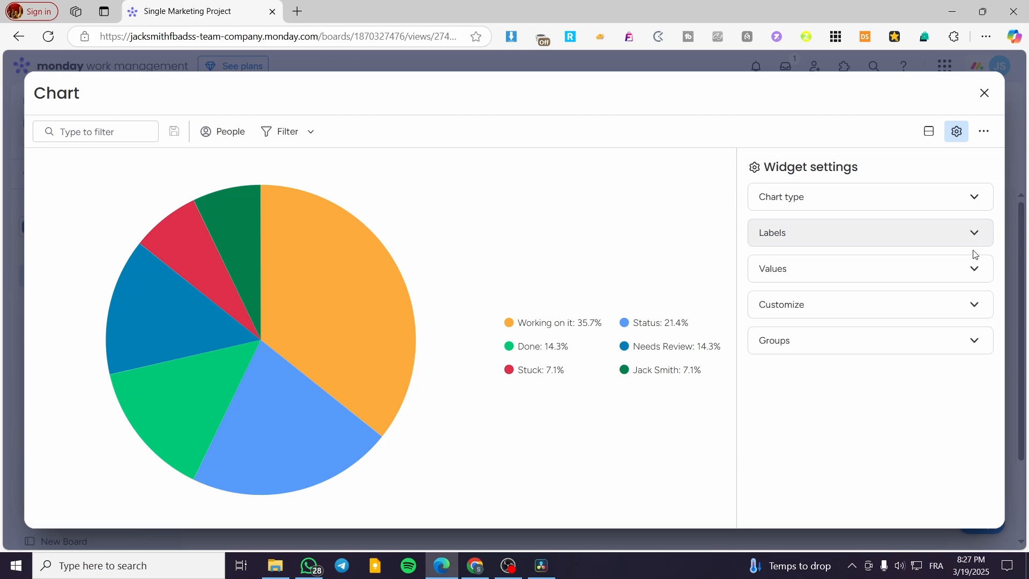
- Set the chart's values for Subitems of Single Marketing Project to Count items
left_click(979, 270)
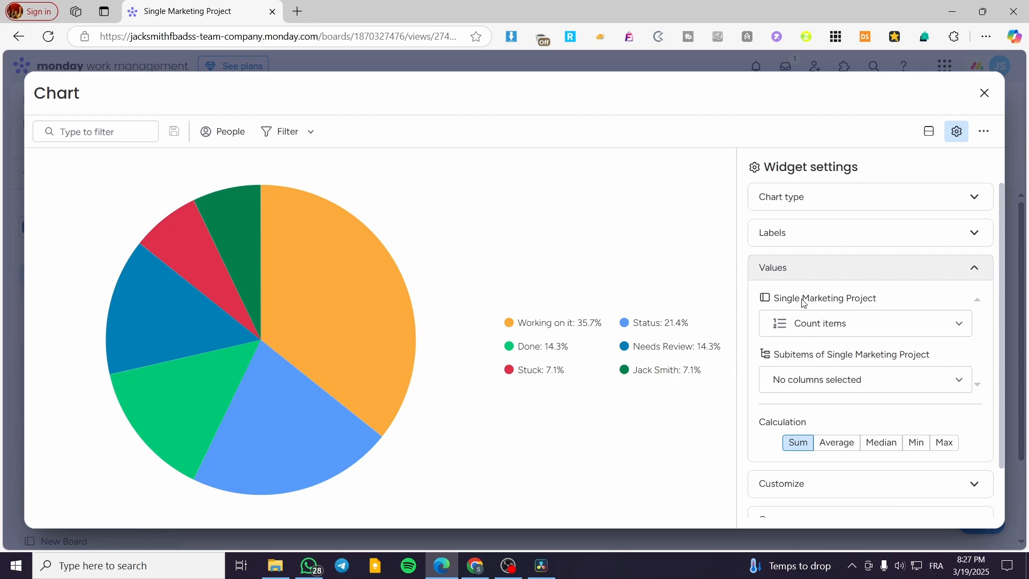
left_click(886, 323)
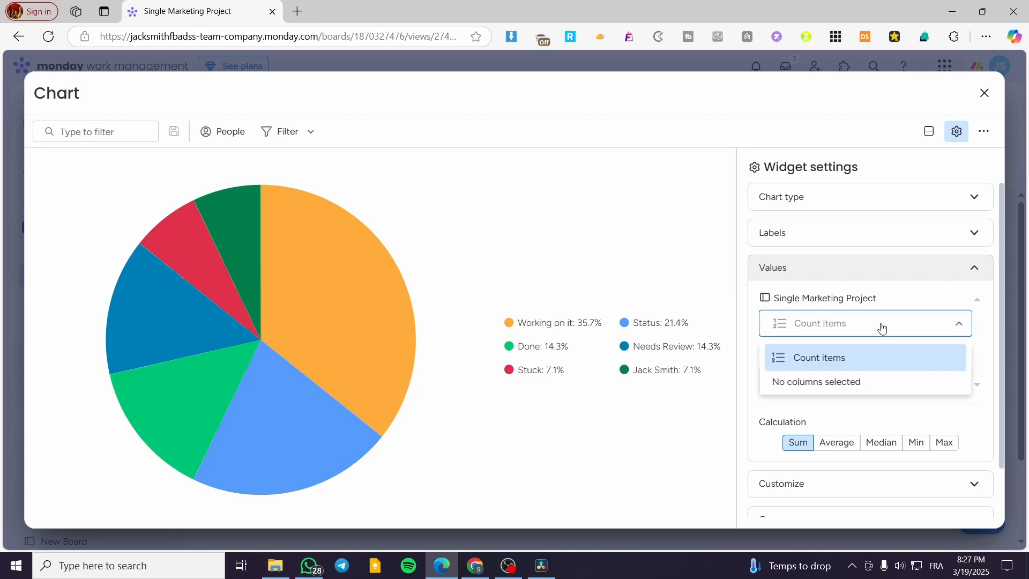
left_click(962, 333)
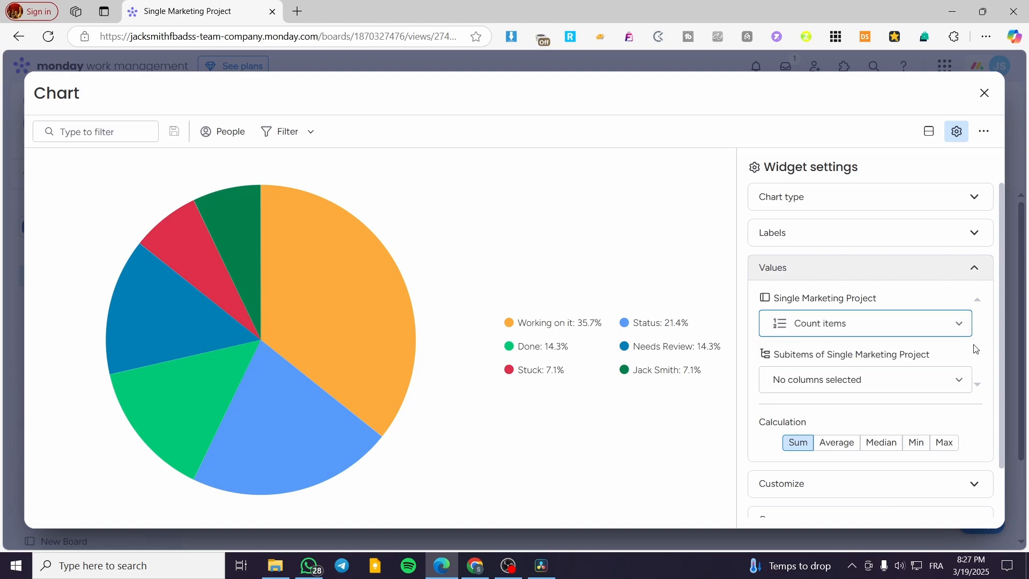
left_click(963, 380)
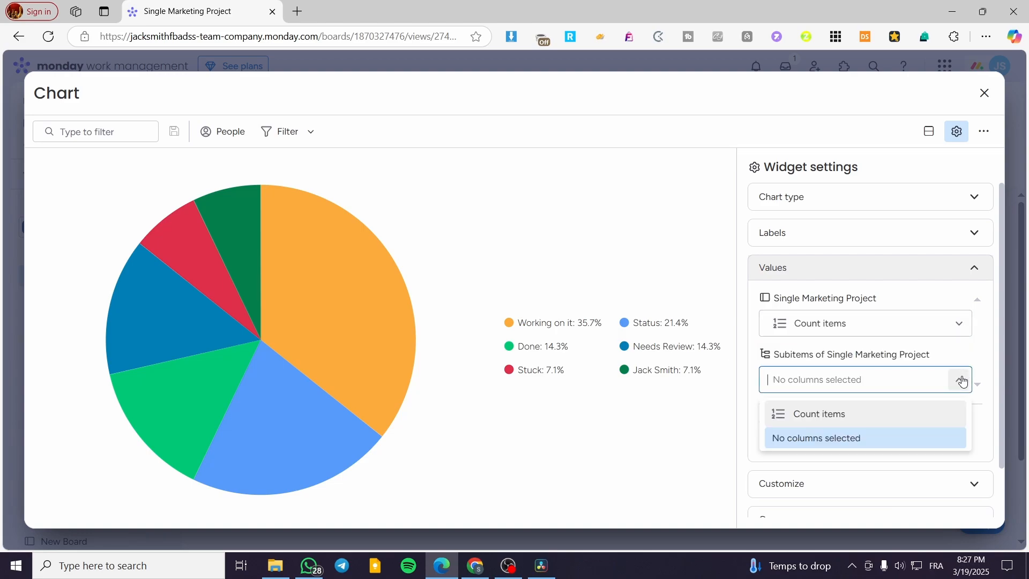
left_click(940, 412)
- Try Max as the values calculation and settle on Min
scroll(915, 377, "down", 1)
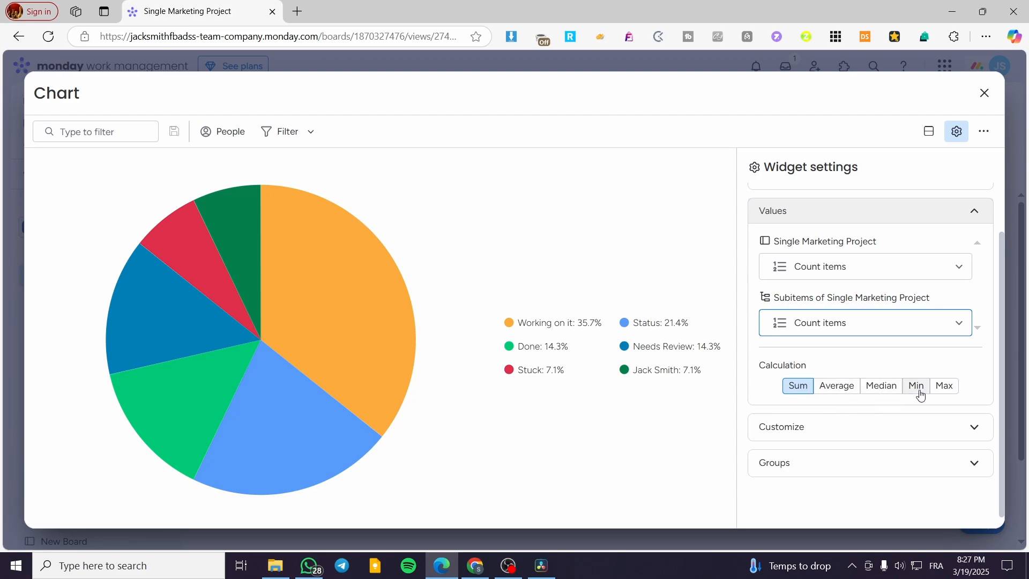
left_click(941, 389)
left_click(923, 392)
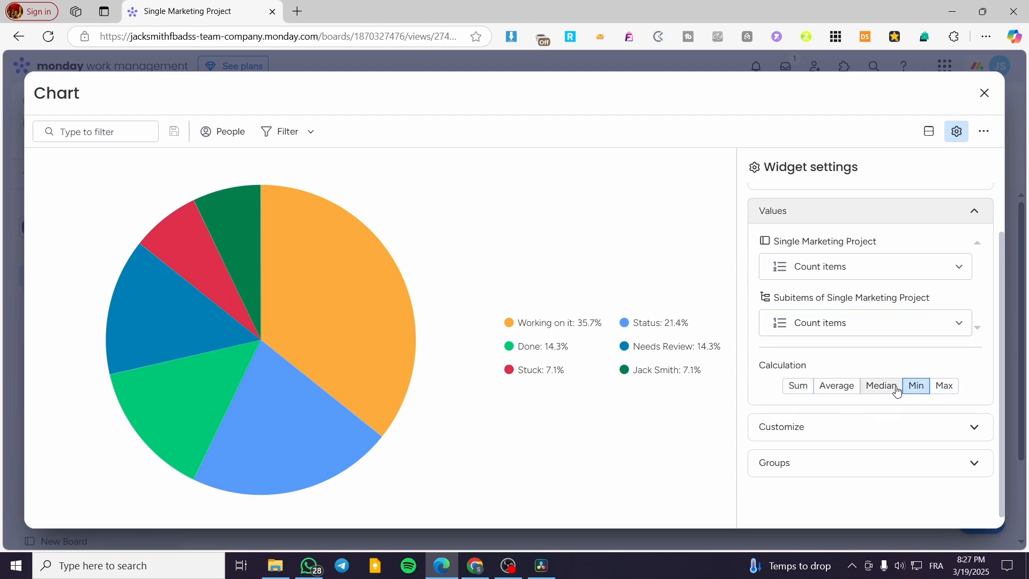
- In the chart's customization settings, try showing the figures as Value and return them to %
left_click(977, 428)
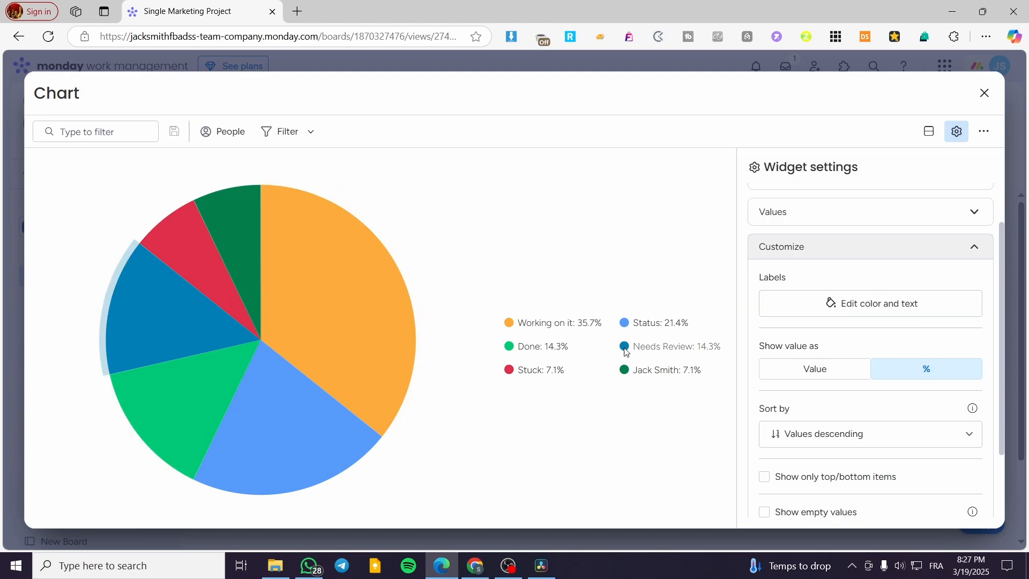
scroll(871, 387, "down", 2)
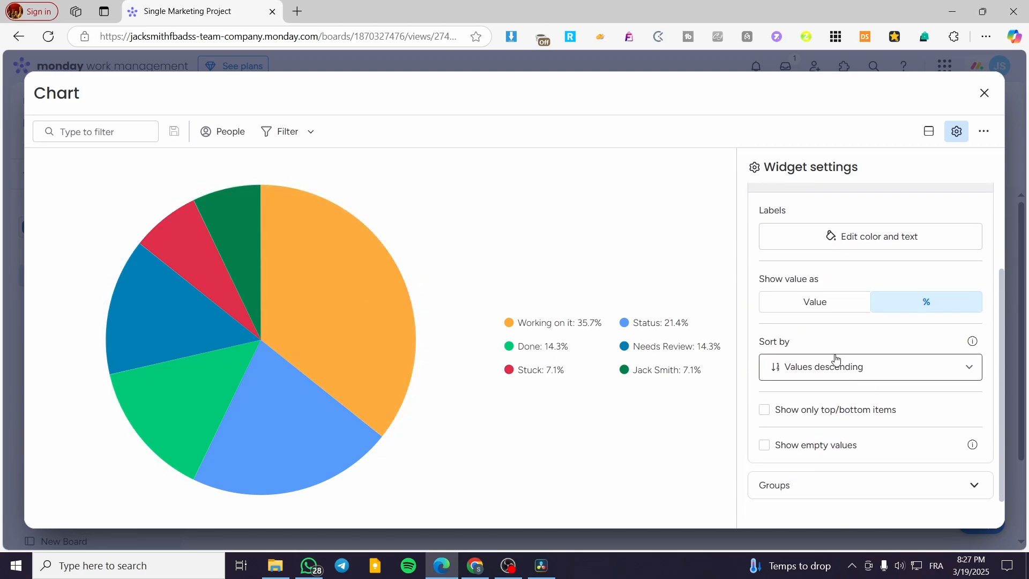
left_click(818, 301)
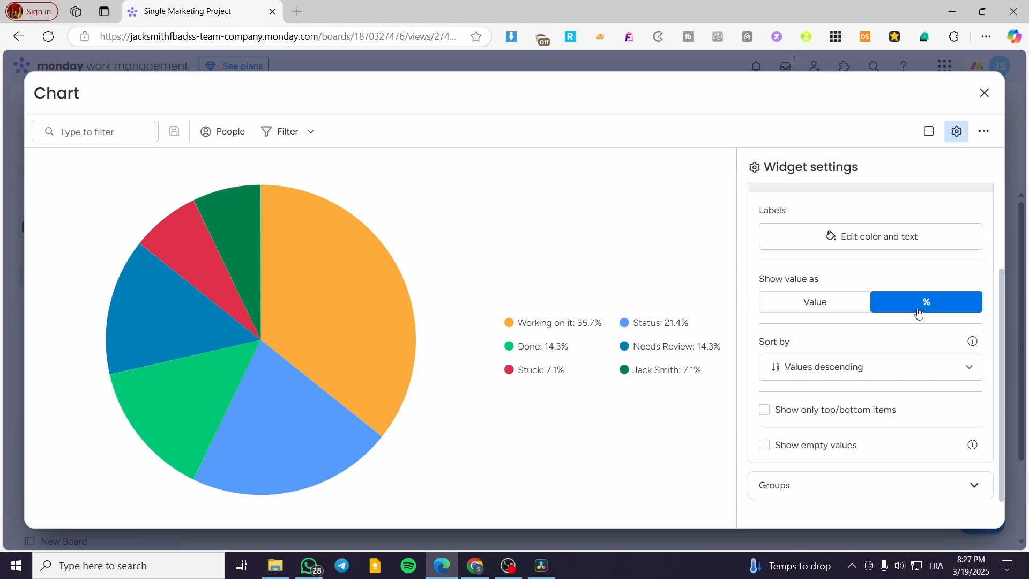
left_click(852, 310)
left_click(896, 309)
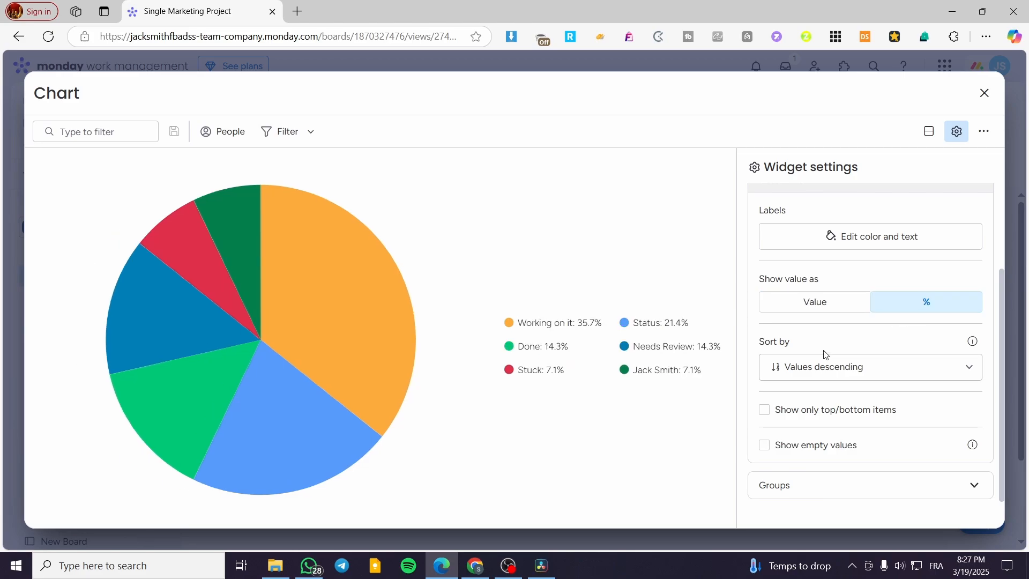
- Try sorting the chart by Values ascending and Labels ascending, and settle on Labels descending
left_click(922, 372)
left_click(911, 397)
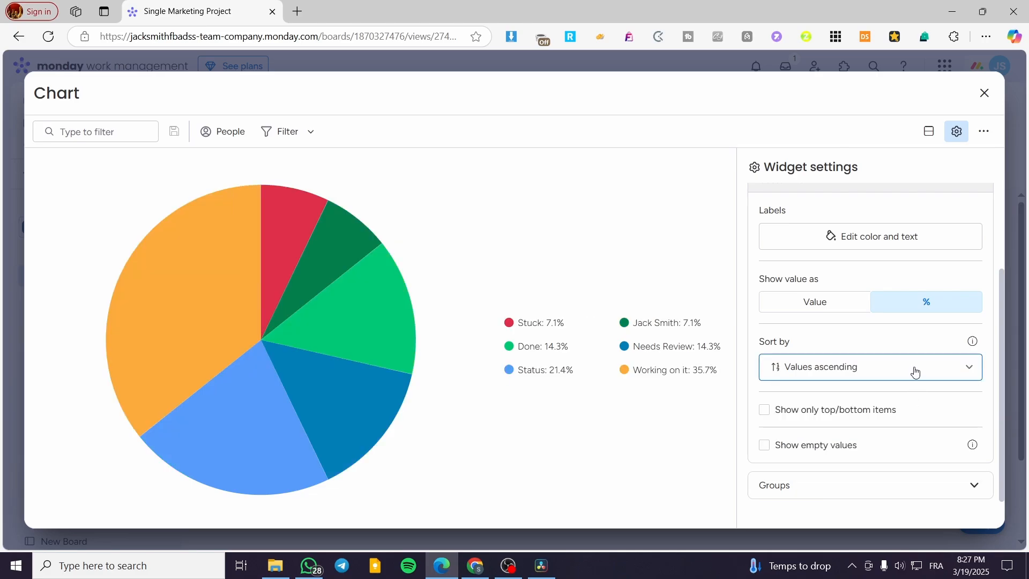
left_click(916, 371)
left_click(928, 444)
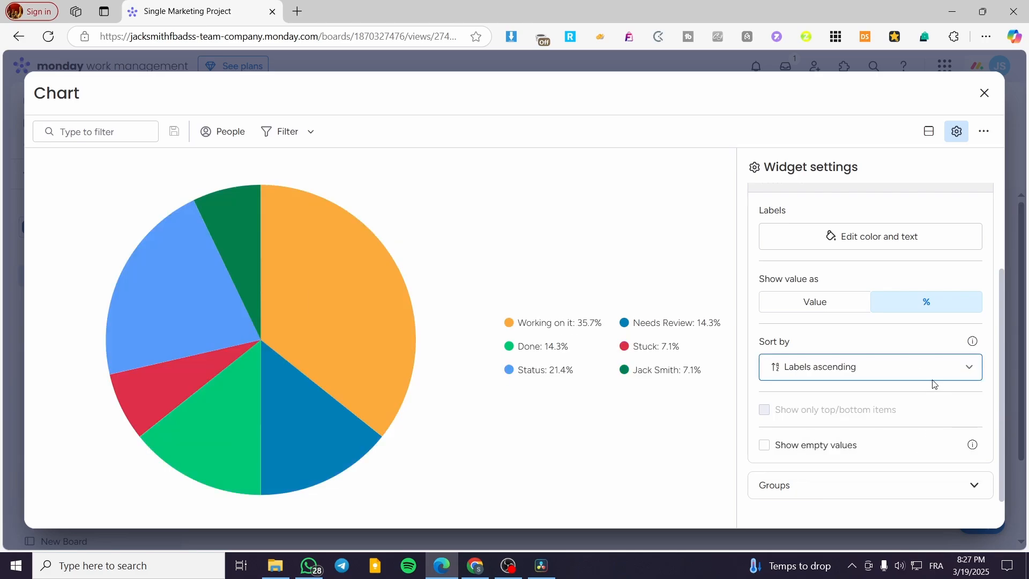
left_click(932, 382)
left_click(925, 462)
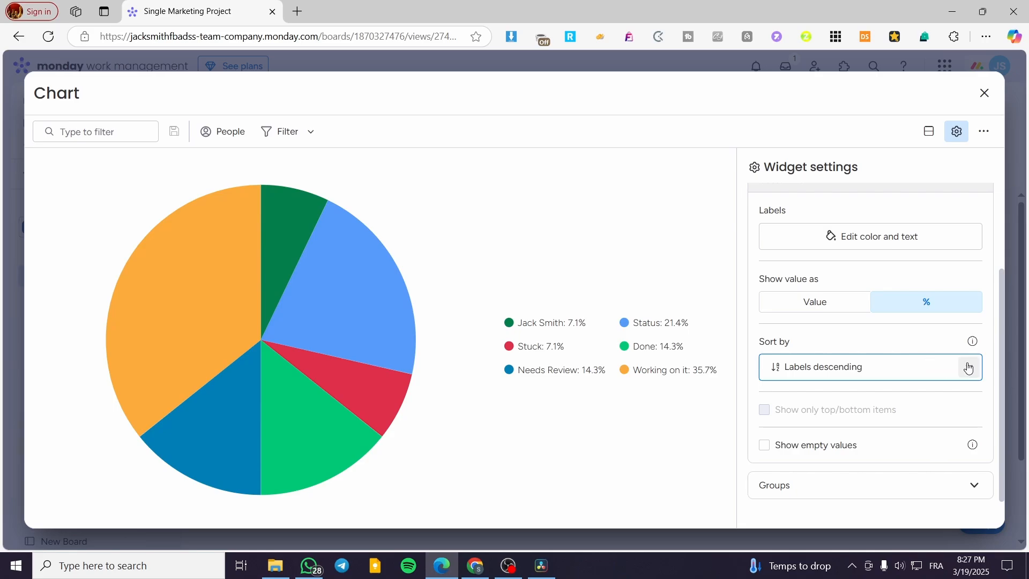
- Turn on showing empty values in the chart and turn it off again
scroll(875, 387, "down", 1)
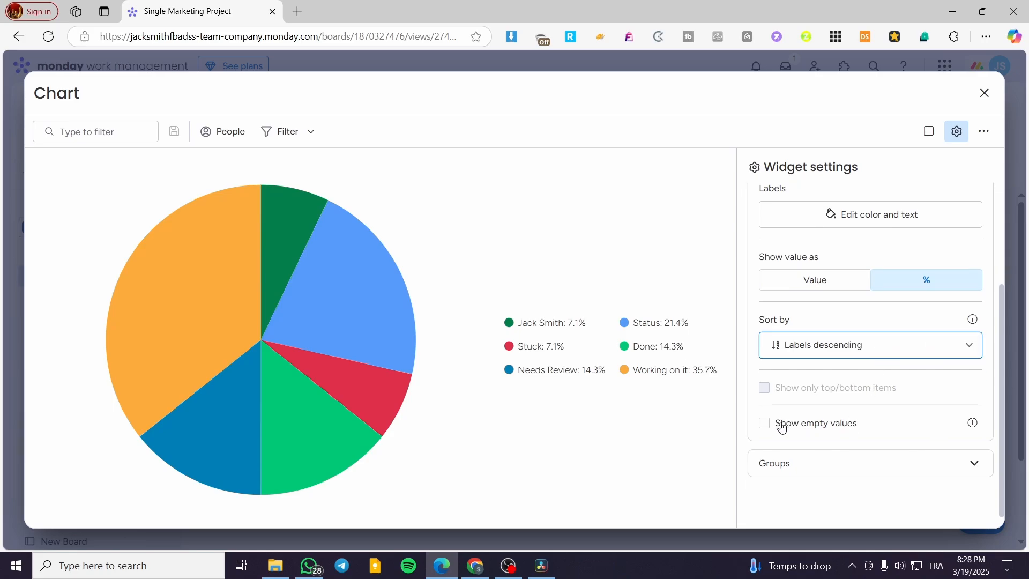
left_click(782, 427)
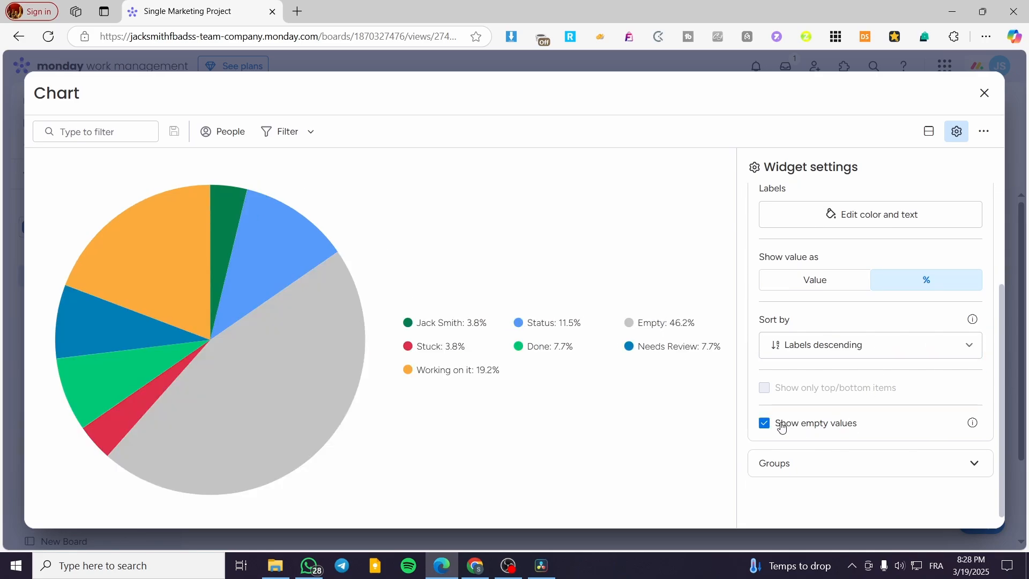
left_click(782, 428)
- Open the chart's Groups settings and examine which board groups are included
left_click(948, 462)
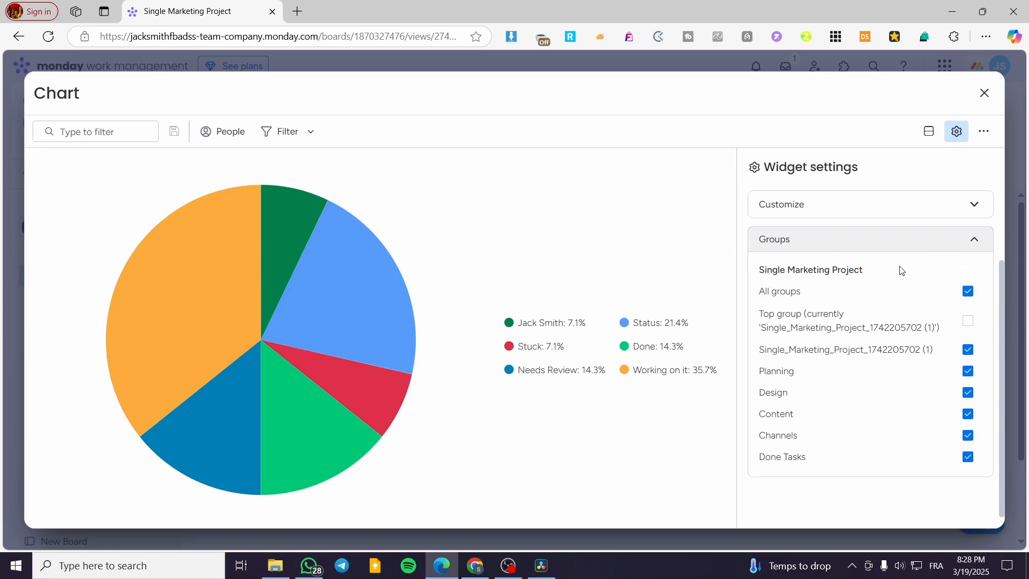
- Close the chart's widget settings, return to the board's Main Table and open the Daily Tasks Dash dashboard
left_click(977, 239)
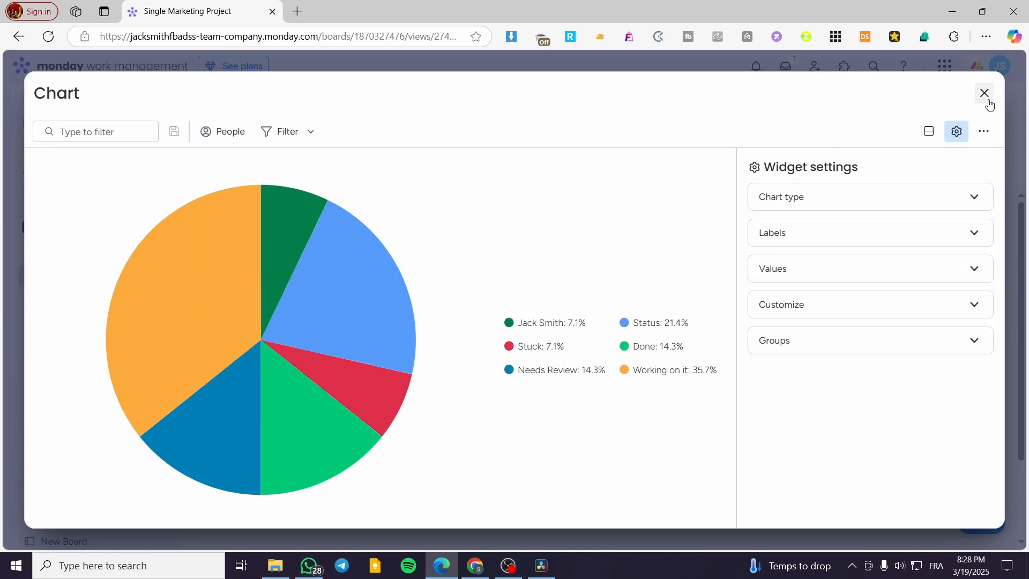
left_click(985, 93)
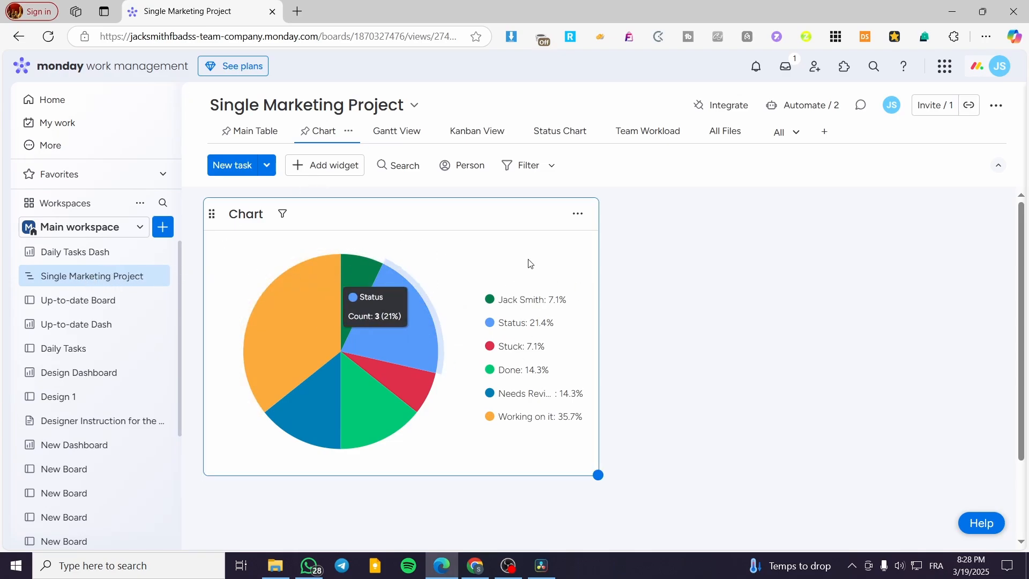
left_click(251, 131)
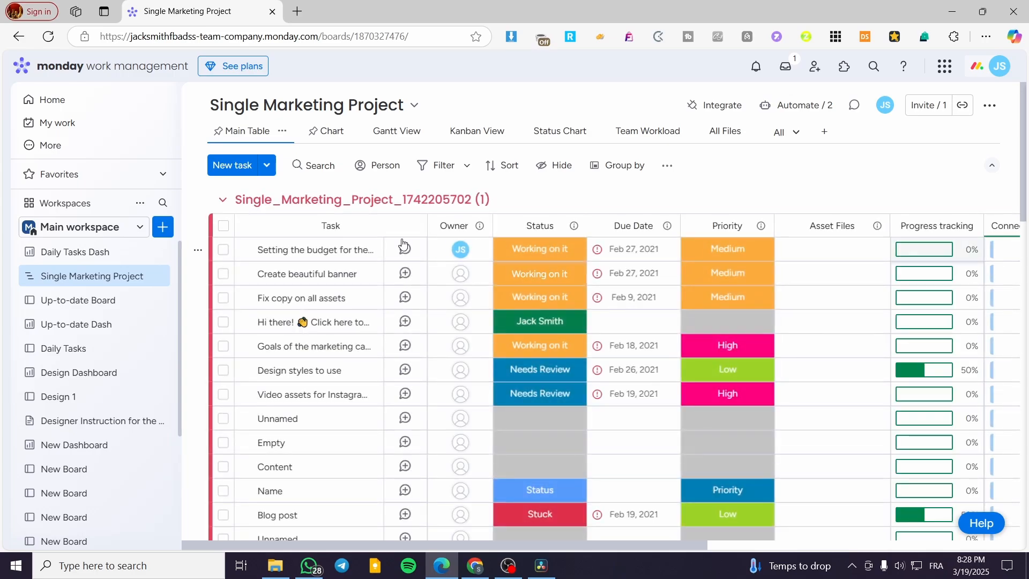
left_click(94, 252)
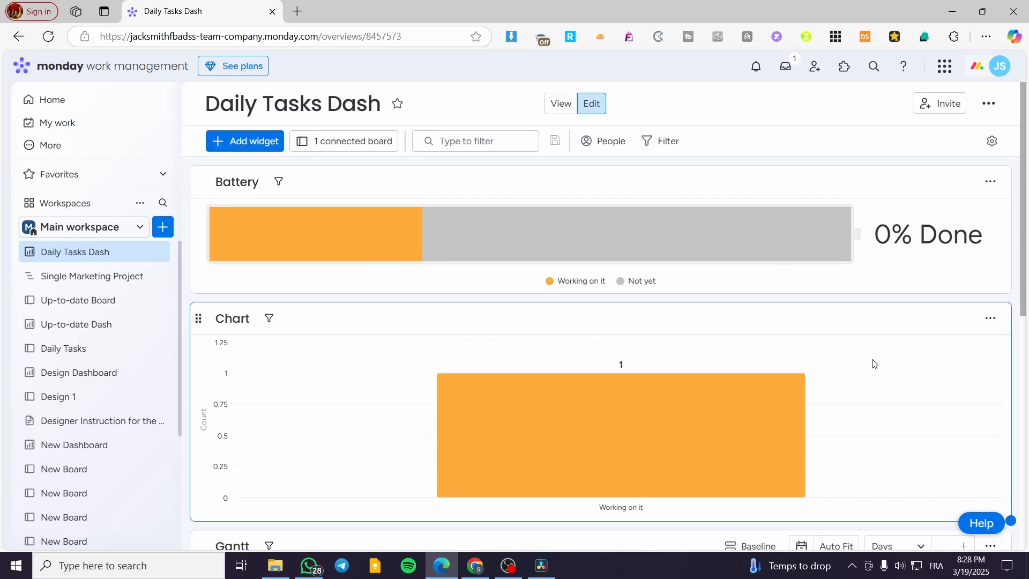
- In the settings of the dashboard's existing chart widget, try the Pie type and settle on Donut
left_click(992, 320)
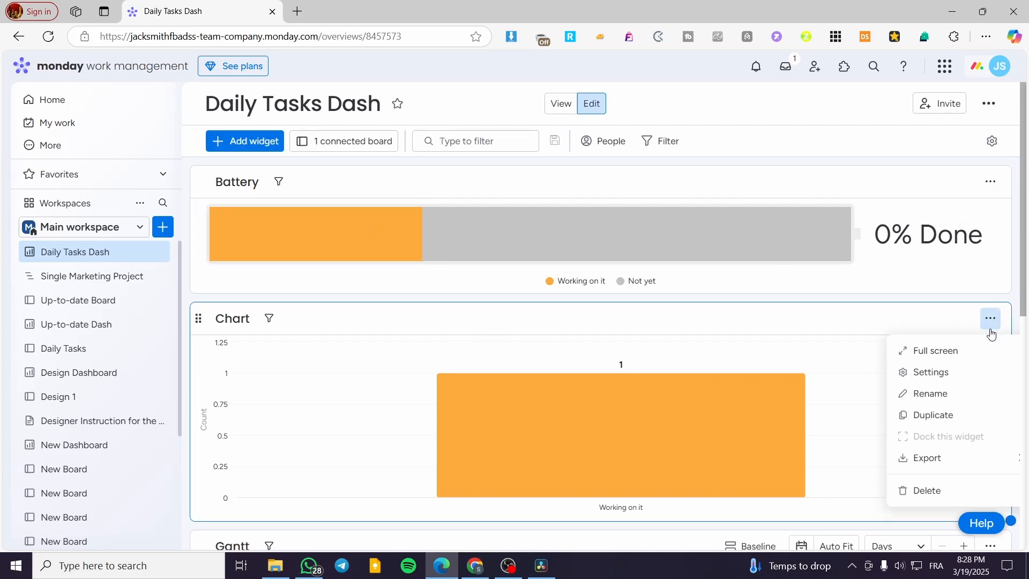
left_click(926, 372)
left_click(932, 194)
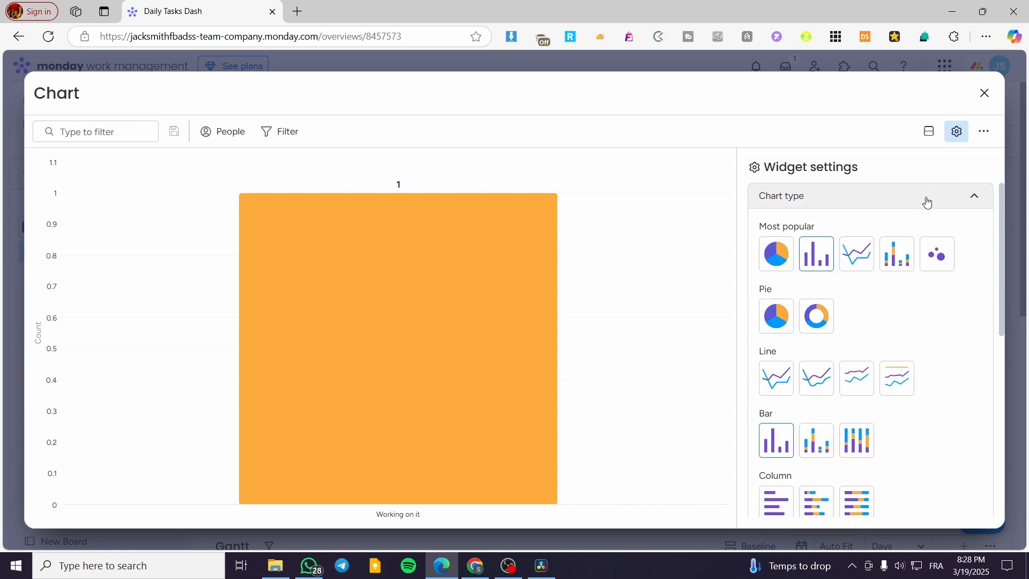
left_click(792, 306)
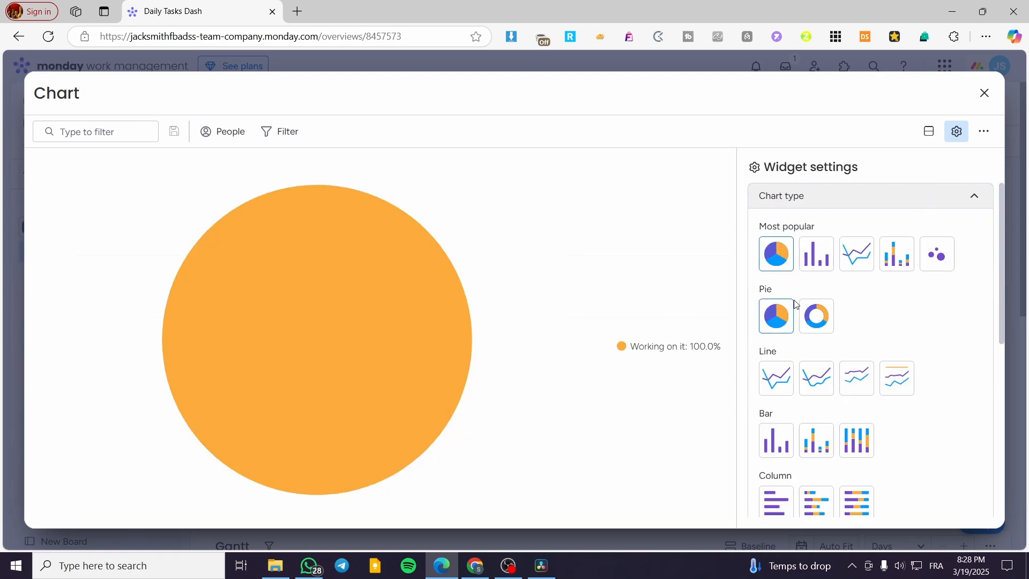
left_click(829, 321)
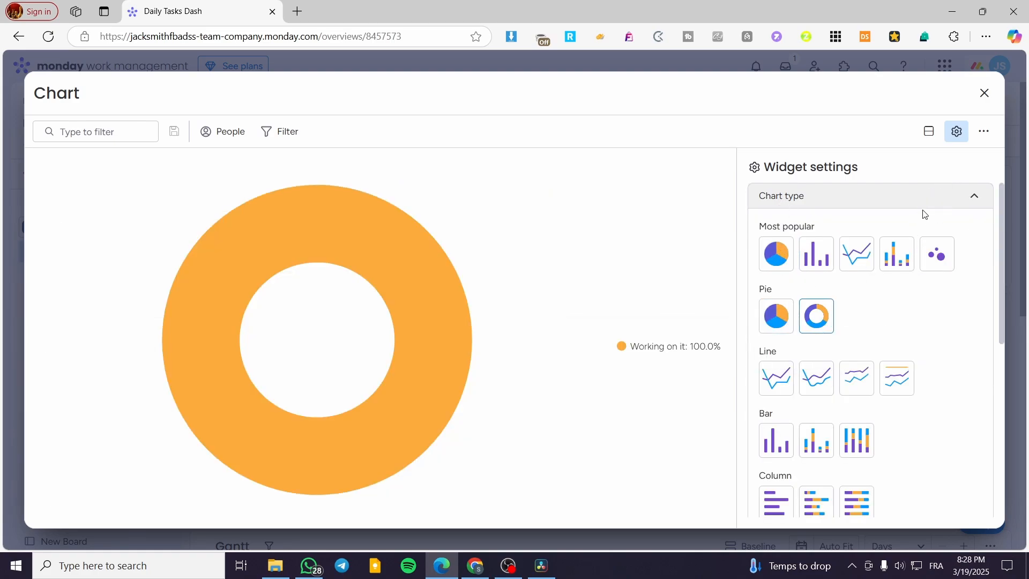
left_click(967, 205)
- Set the donut chart's label column to Group and close its widget settings
left_click(920, 233)
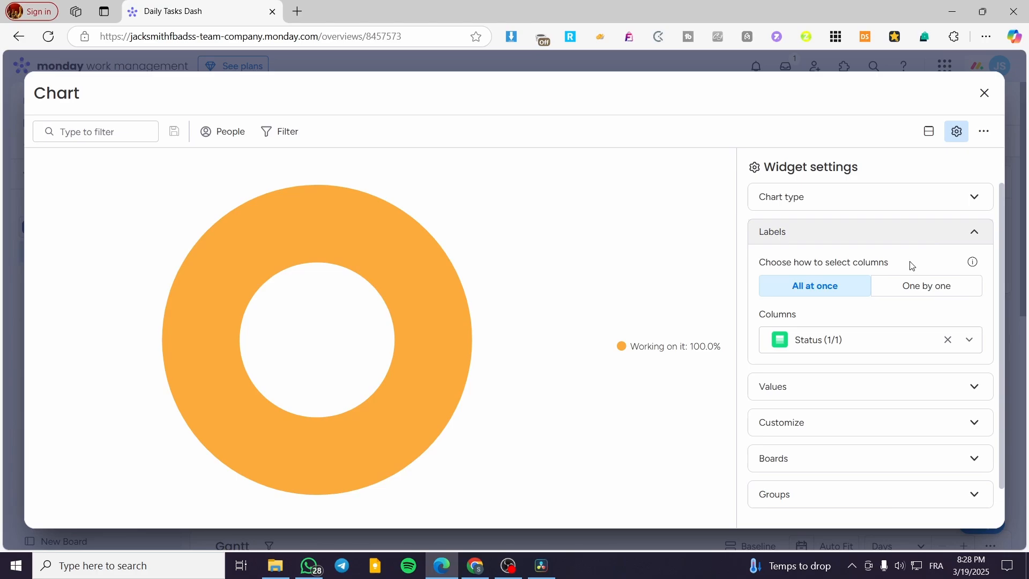
left_click(866, 339)
left_click(877, 400)
left_click(953, 296)
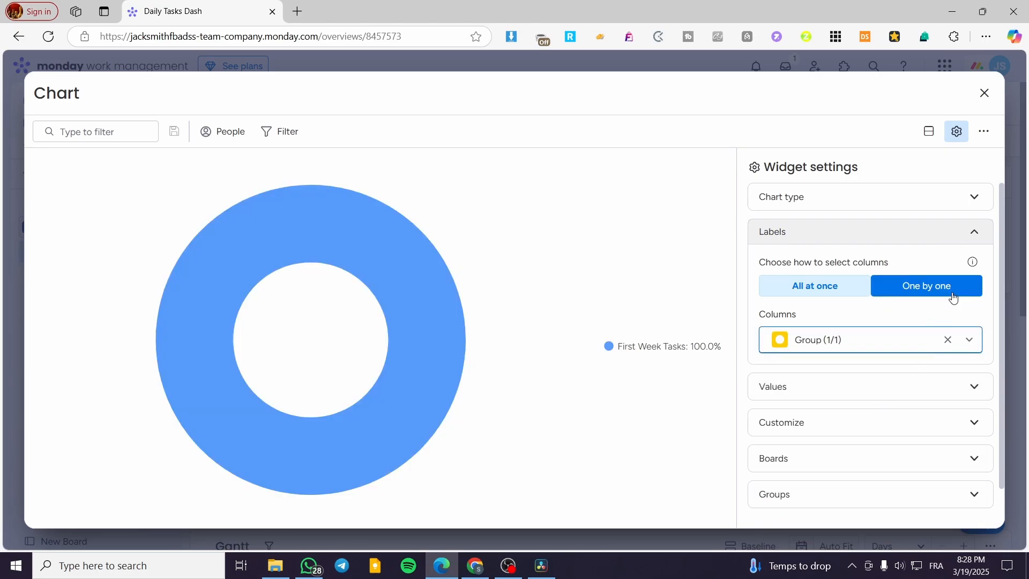
left_click(973, 198)
left_click(987, 94)
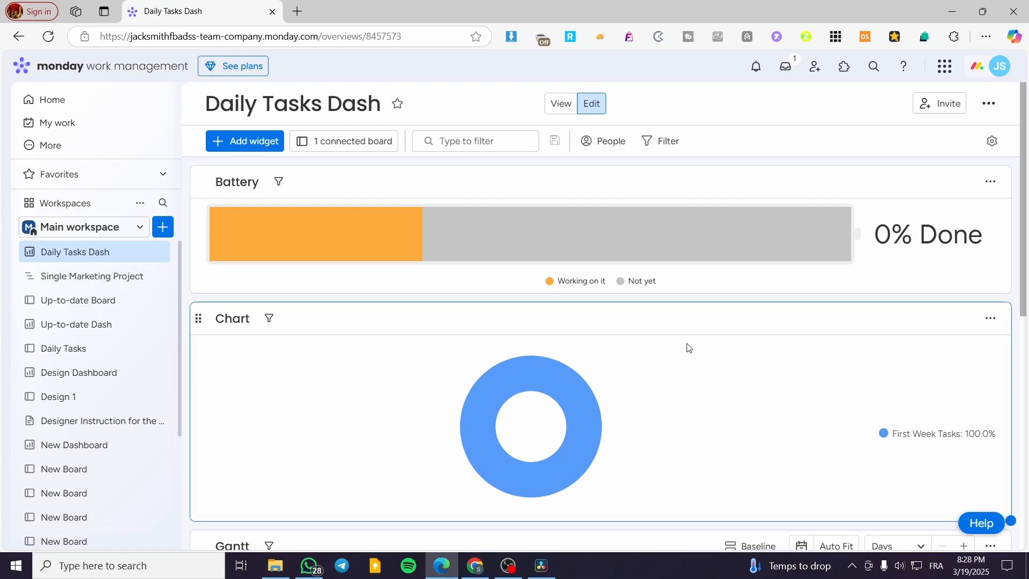
- Add a new chart widget to the Daily Tasks Dash dashboard and set its chart type to Pie
left_click(272, 141)
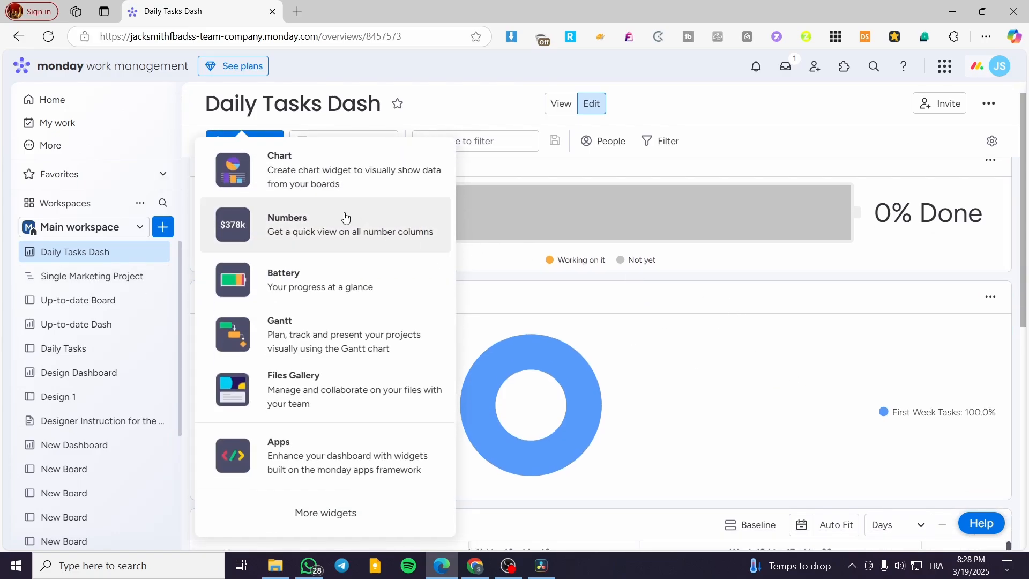
left_click(336, 177)
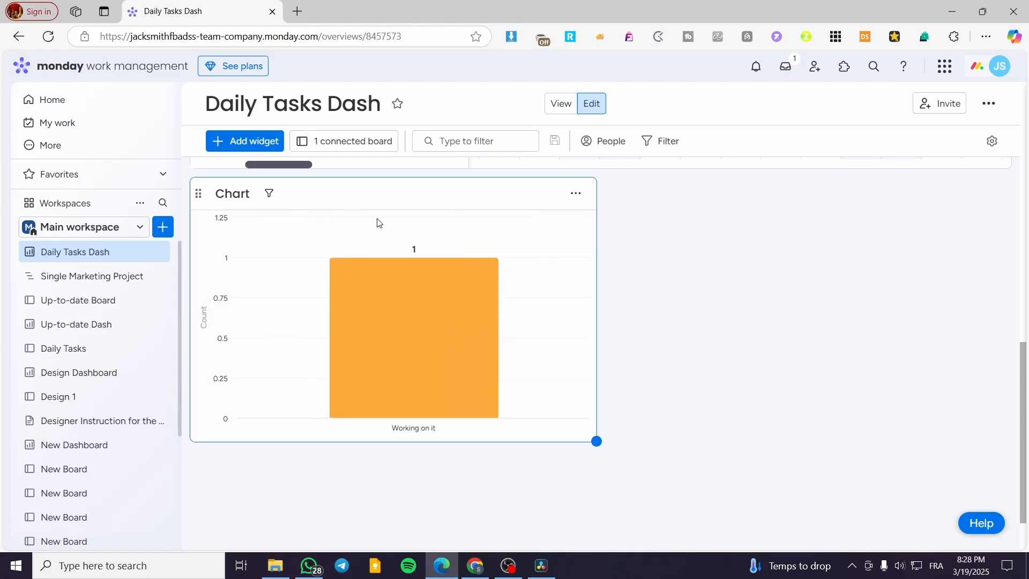
left_click(577, 198)
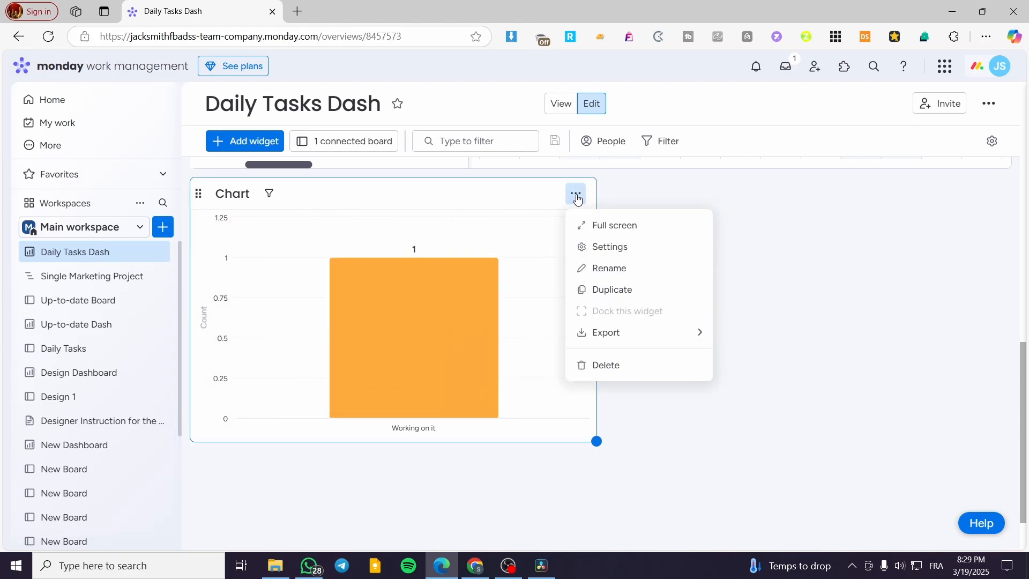
left_click(634, 249)
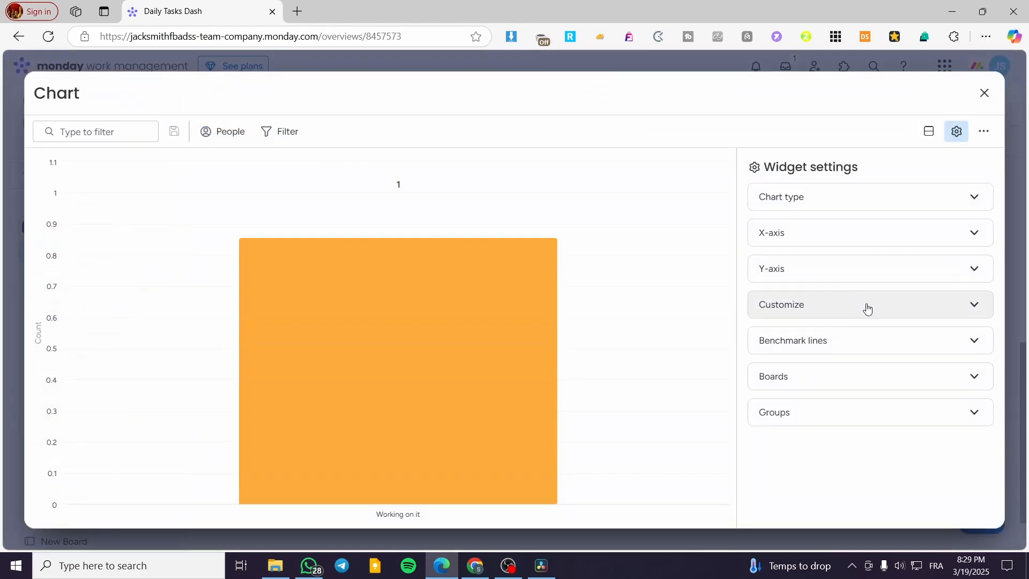
left_click(940, 200)
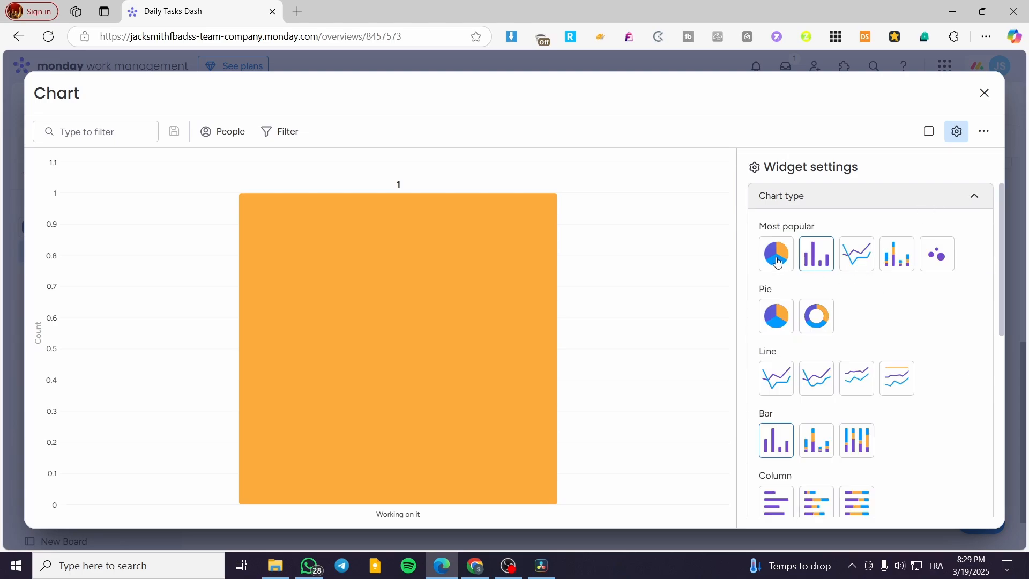
left_click(776, 252)
left_click(969, 198)
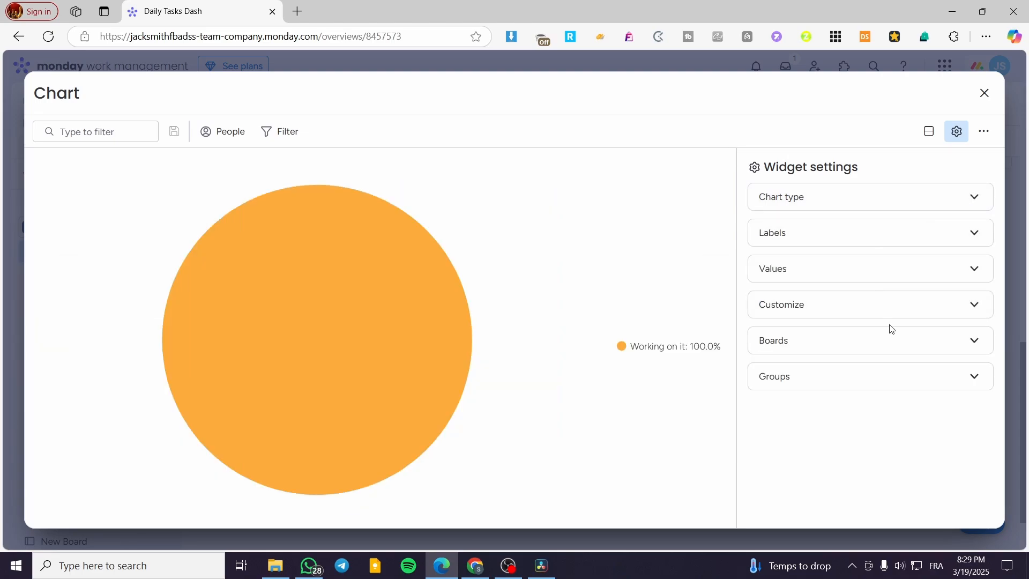
- In the new chart's board settings, deselect the Daily Tasks board
left_click(863, 333)
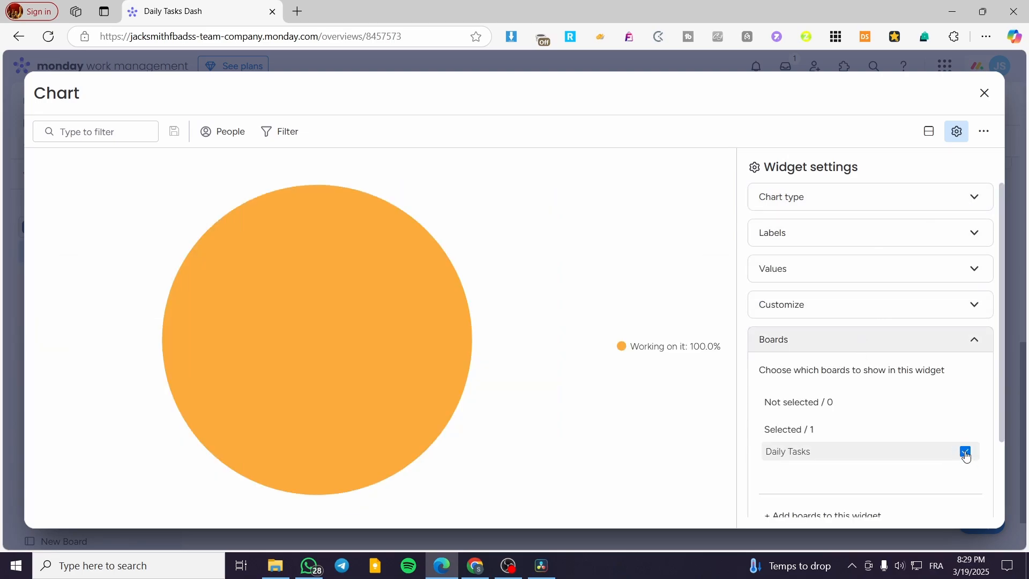
scroll(966, 453, "down", 2)
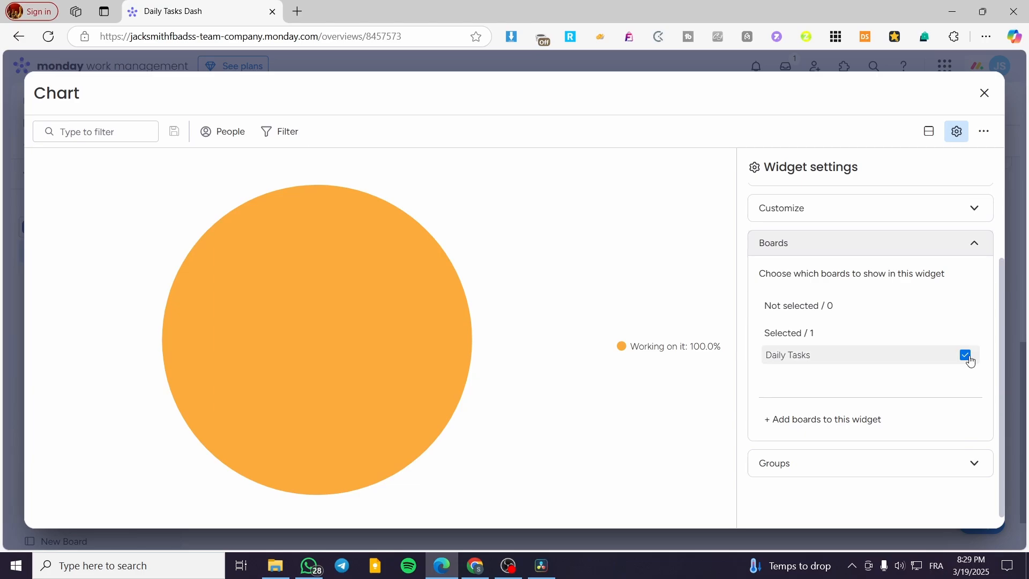
left_click(966, 355)
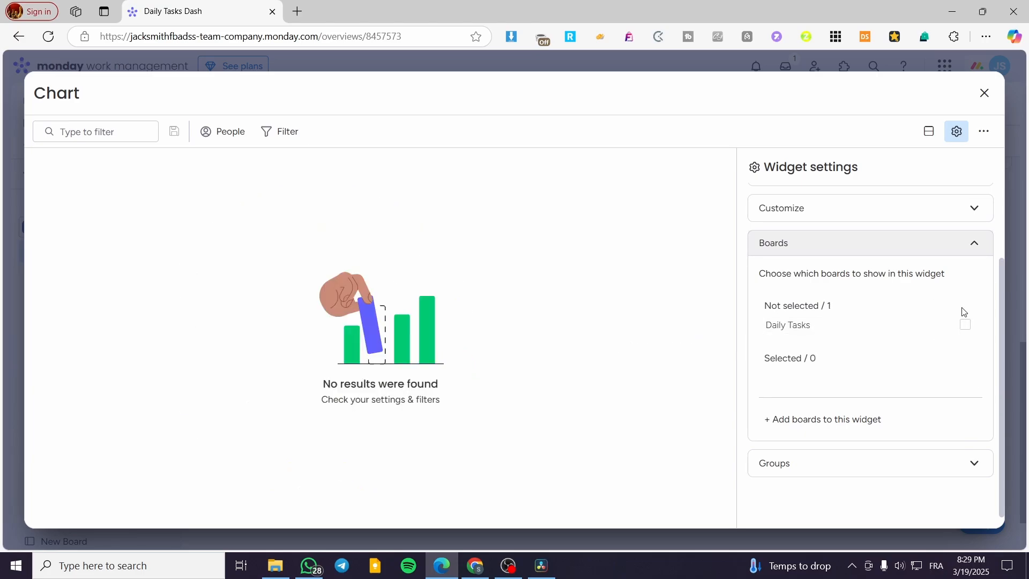
- Add the Single Marketing Project, Up-to-date Board and Design 1 boards to the pie chart widget and close its settings
left_click(839, 419)
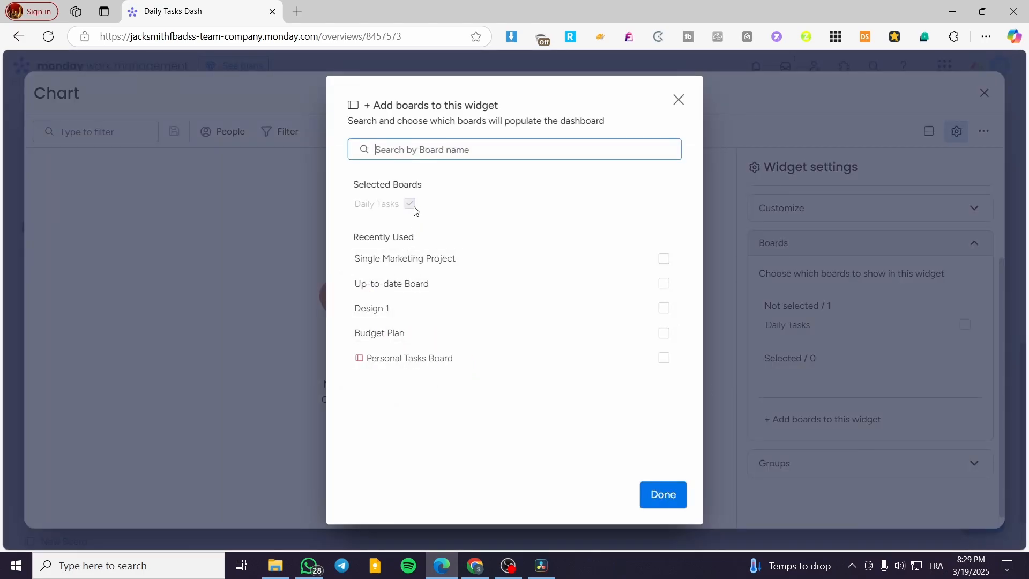
left_click(665, 259)
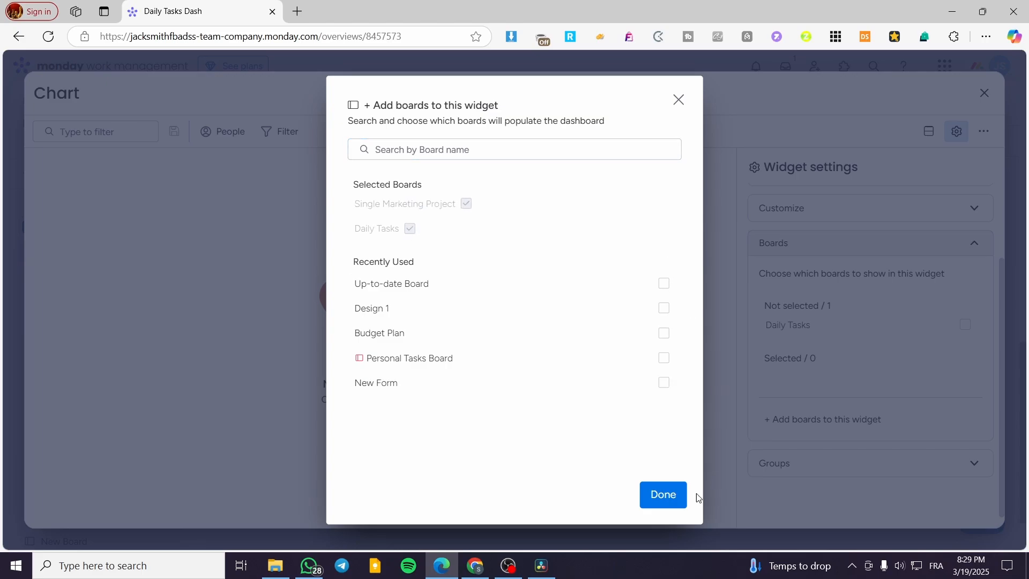
left_click(664, 283)
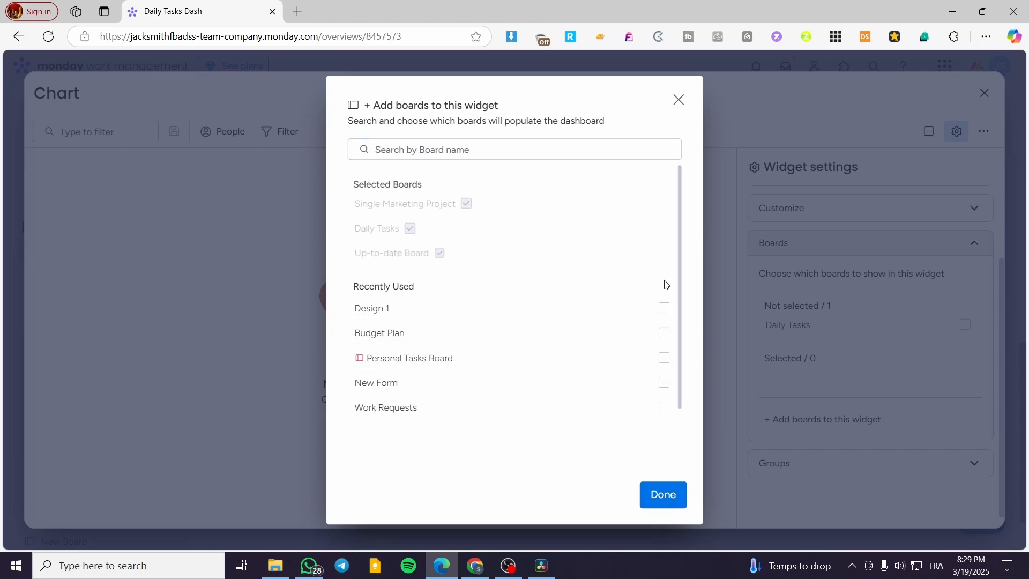
left_click(664, 308)
left_click(666, 492)
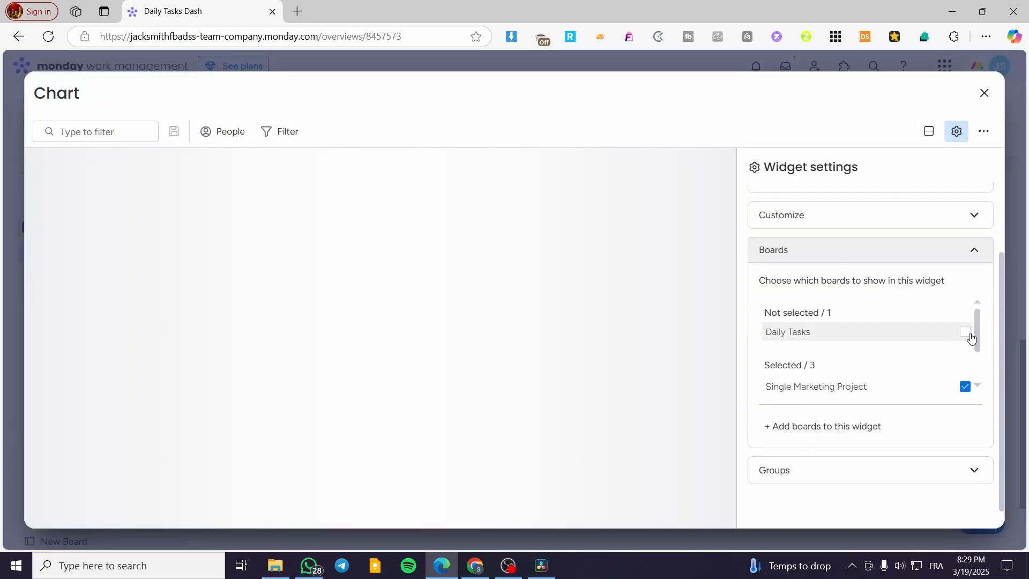
left_click_drag(978, 326, 982, 377)
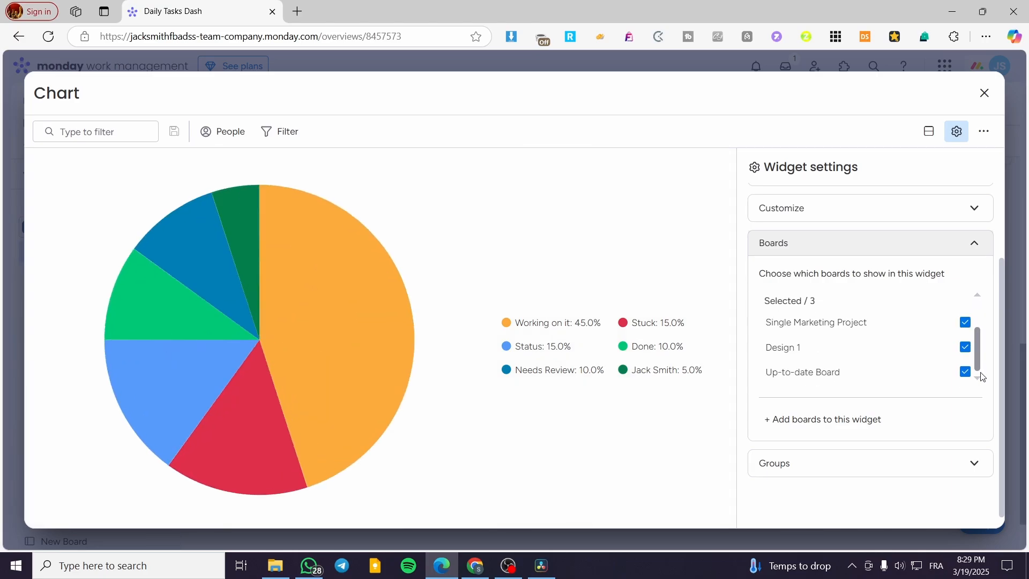
left_click(985, 93)
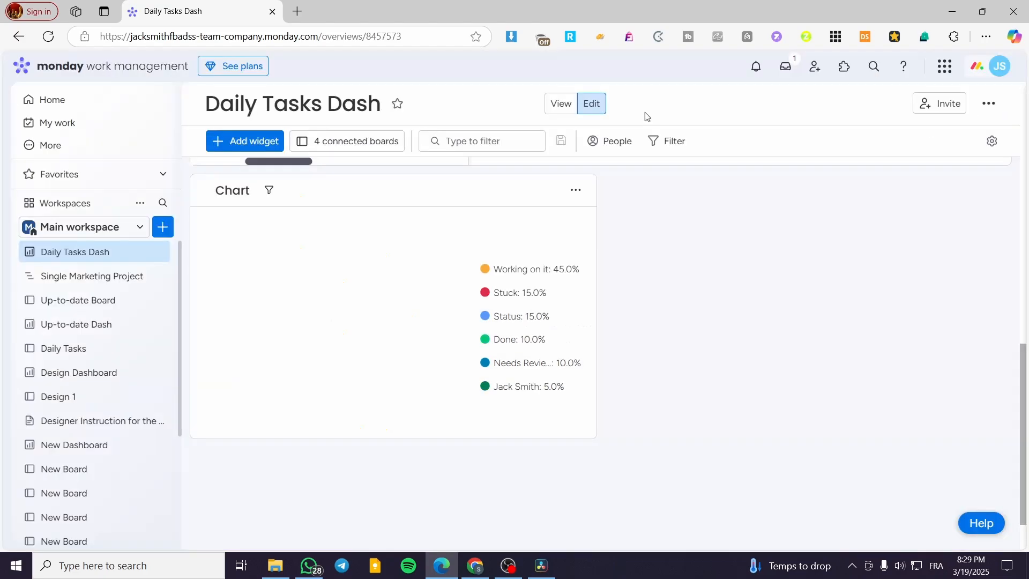
- Open the Up-to-date Board and add a chart widget to its empty Chart view
left_click(72, 299)
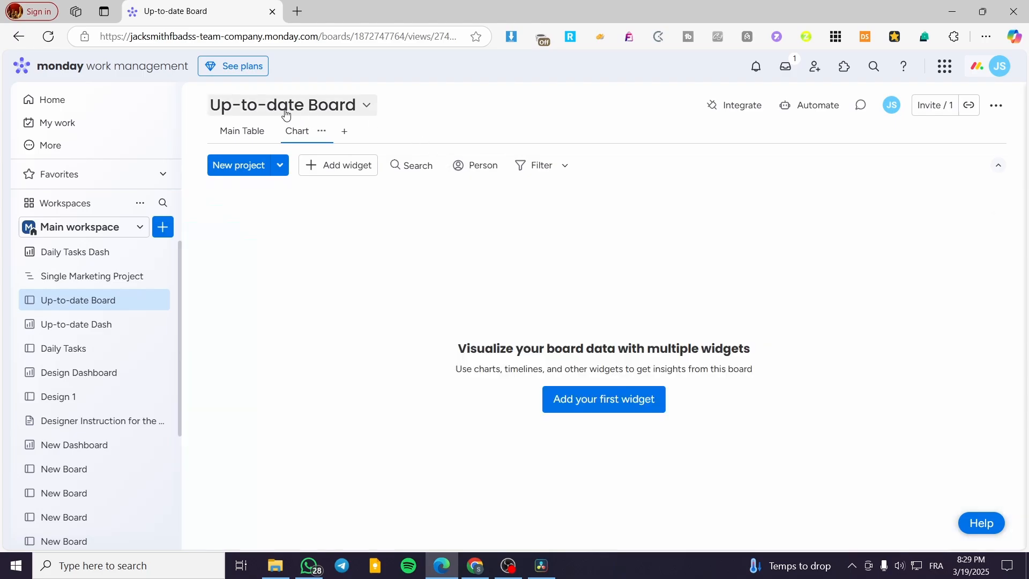
left_click(344, 131)
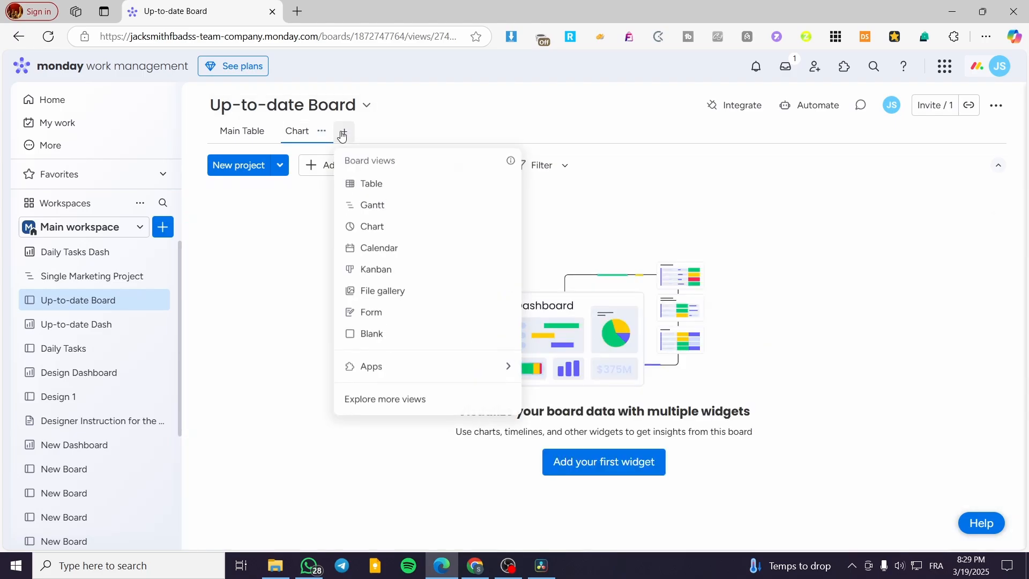
left_click(344, 132)
left_click(624, 467)
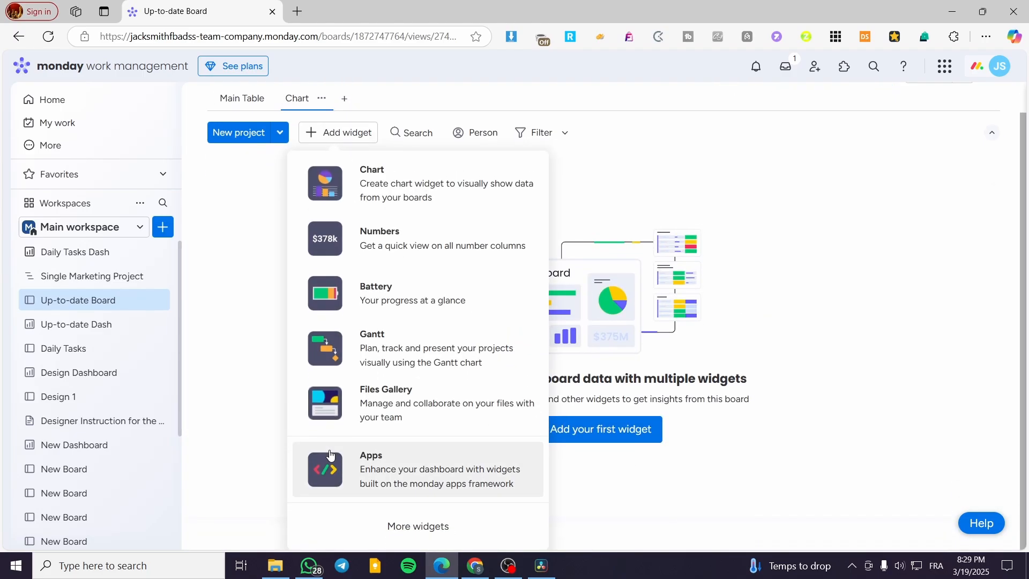
left_click(424, 187)
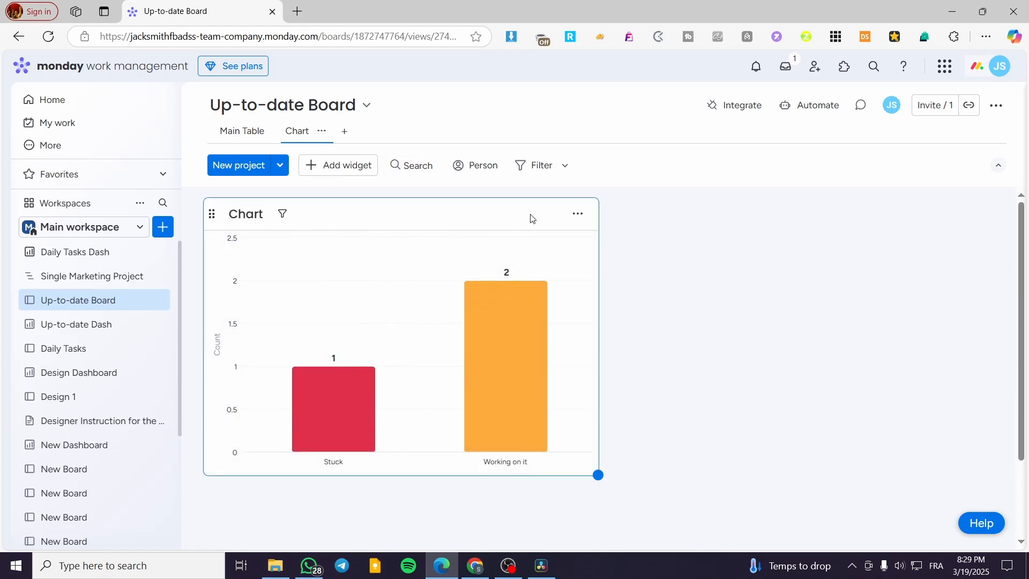
- Set the new widget's chart type to Donut, and examine the items behind its Stuck slice before returning to the Chart view
left_click(577, 213)
left_click(597, 267)
left_click(914, 197)
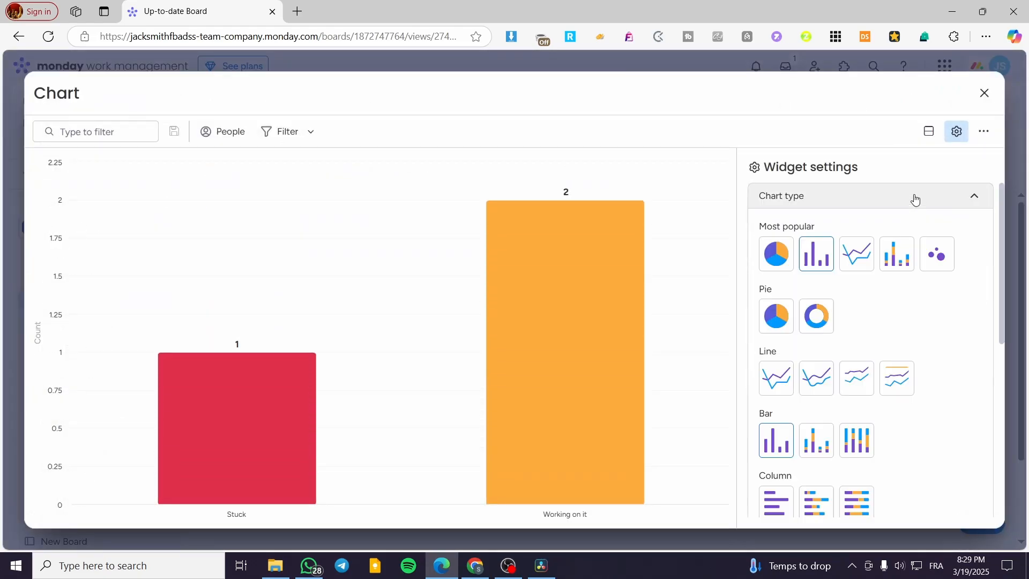
left_click(777, 315)
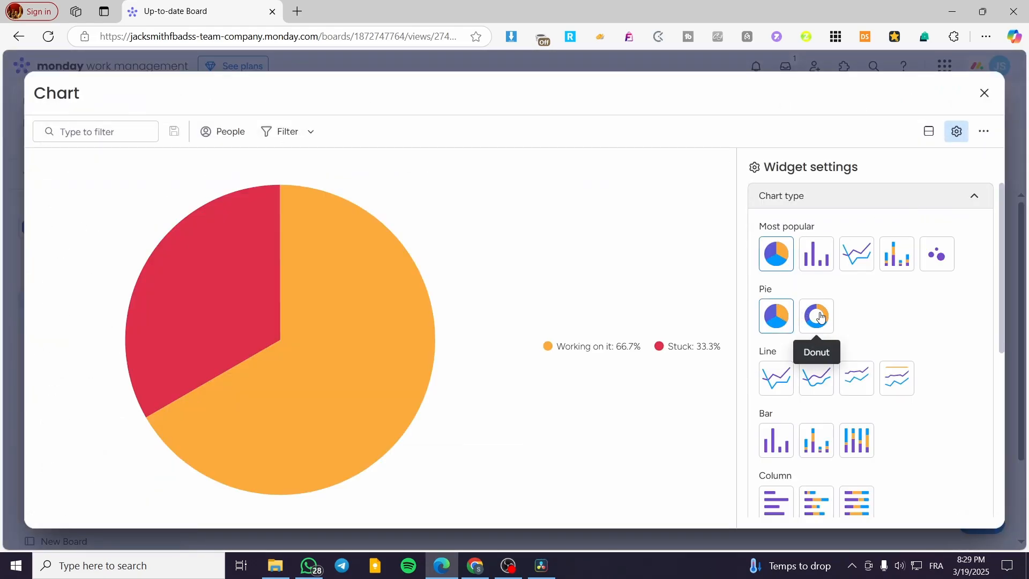
left_click(821, 317)
left_click(984, 93)
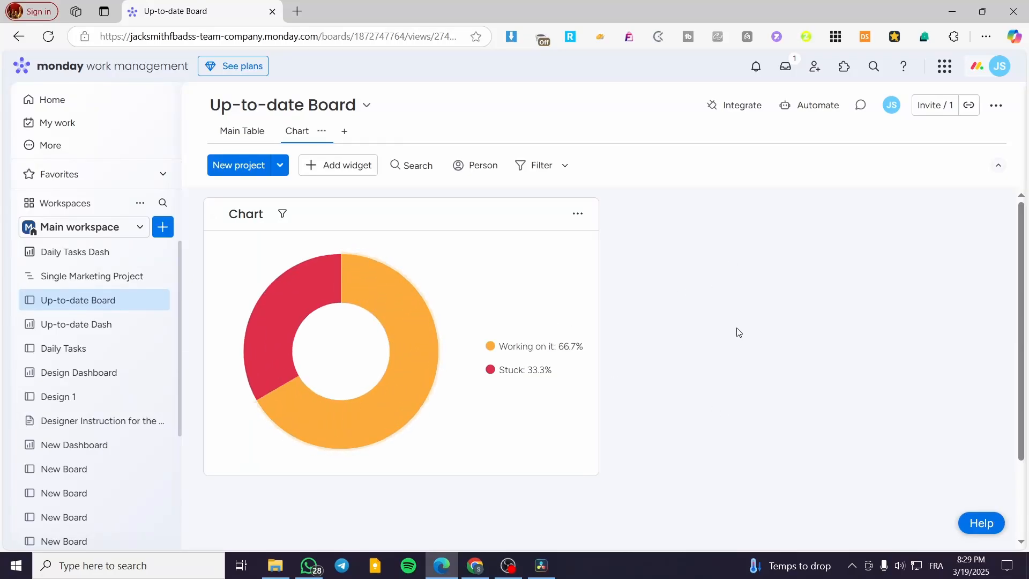
mouse_move(241, 301)
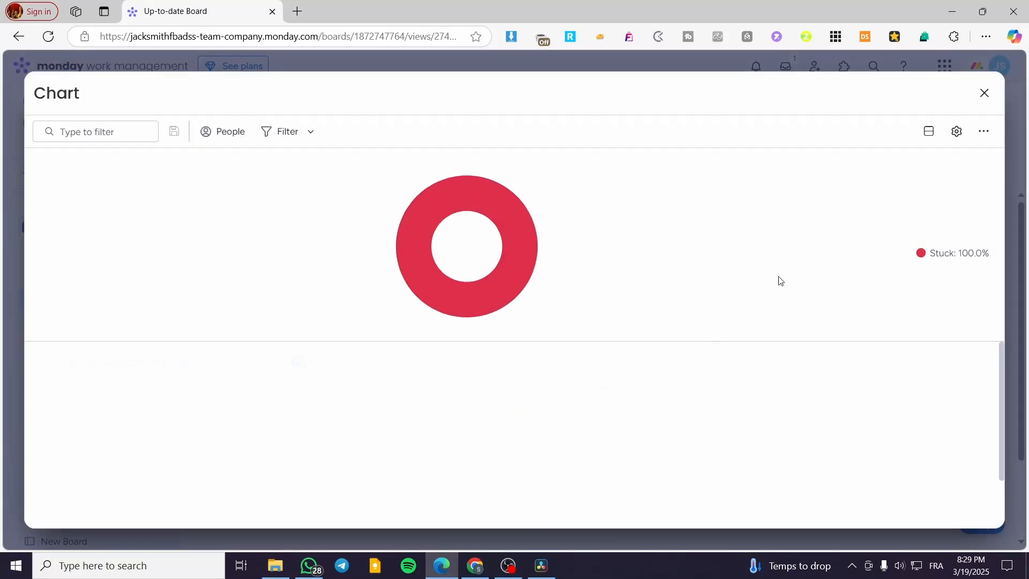
left_click(984, 92)
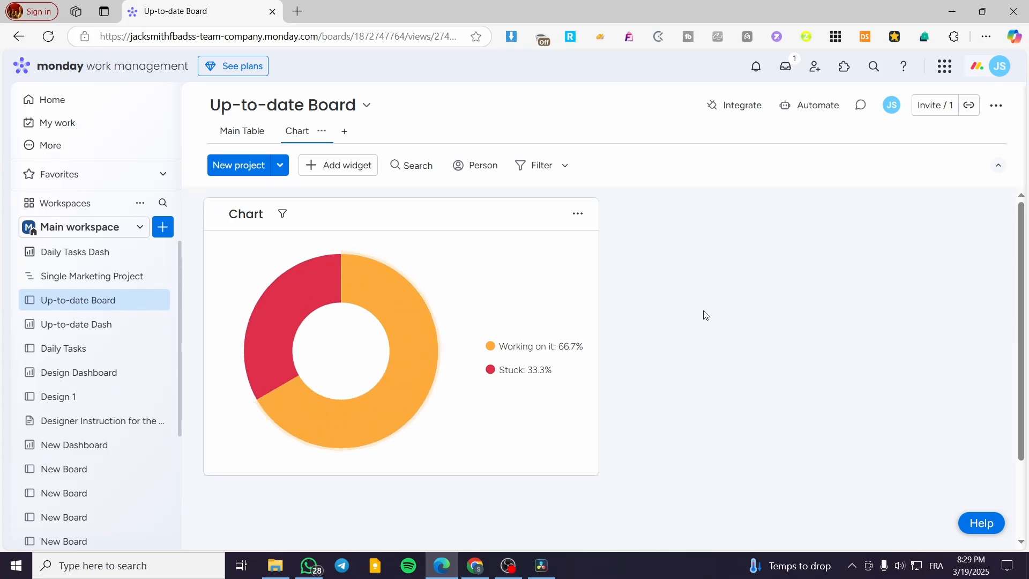